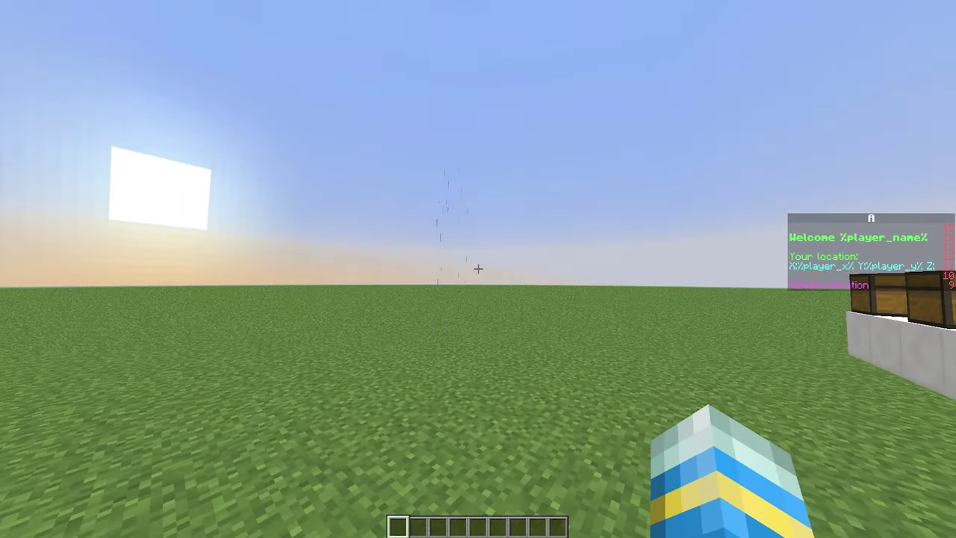
# Step: Run the /sun command to set the world's weather to sun
pyautogui.write('/s')
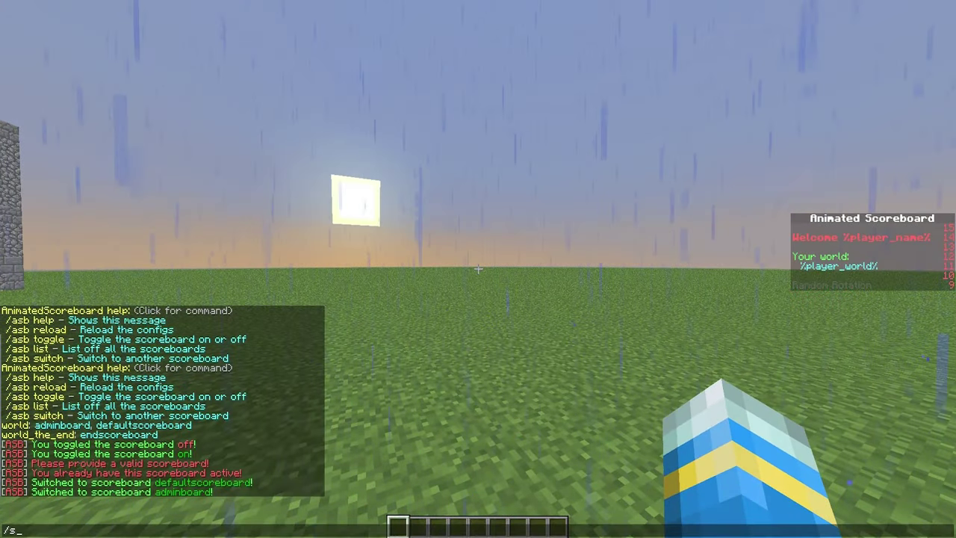
pyautogui.write('un')
pyautogui.press('Return')
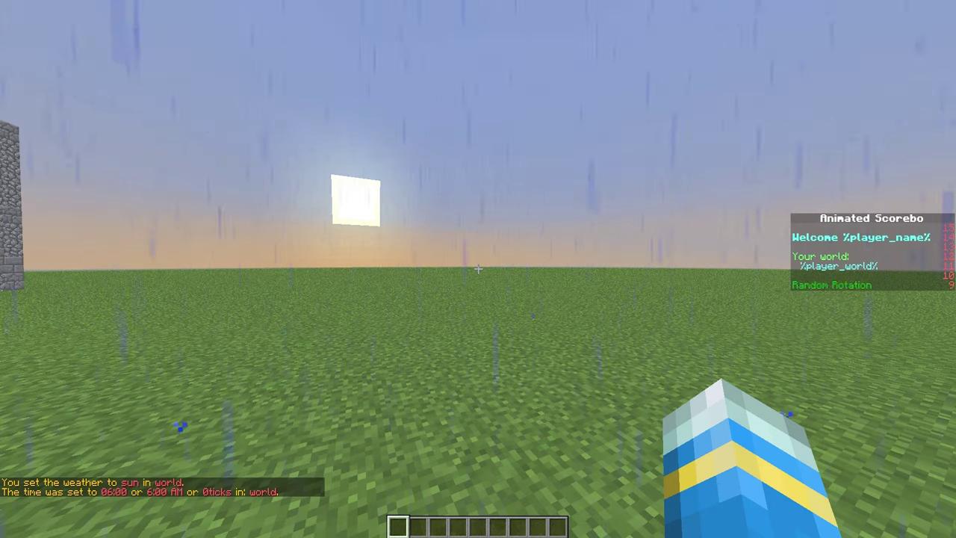
pyautogui.press('t')
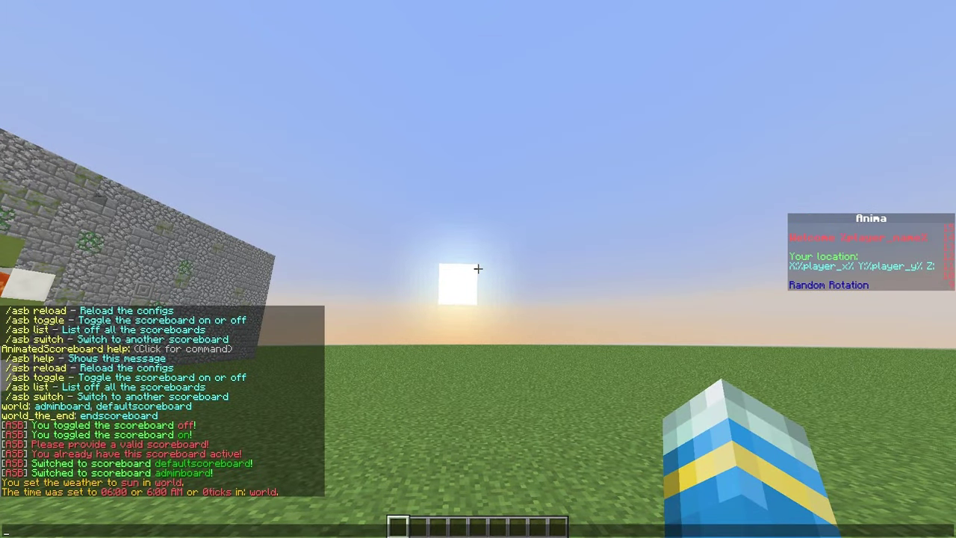
pyautogui.press('Escape')
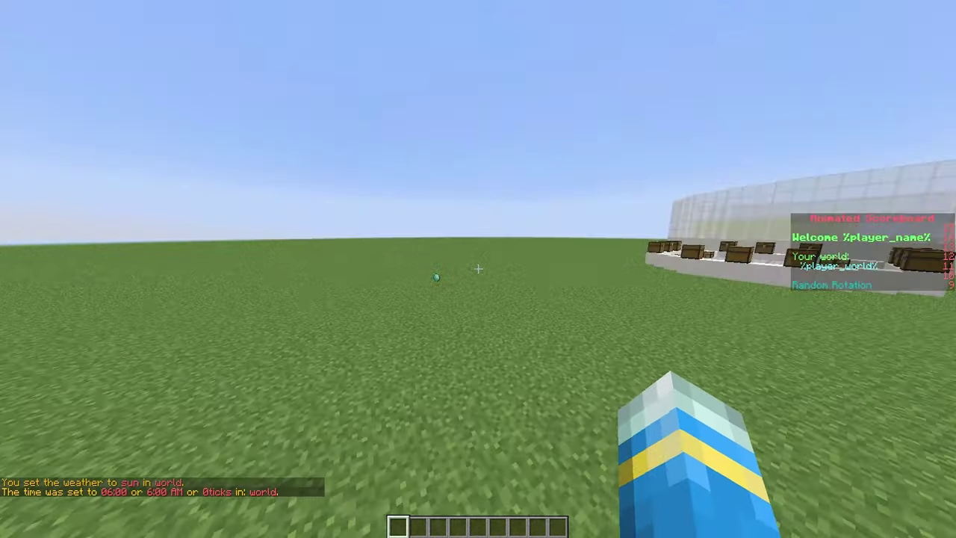
pyautogui.press('w')
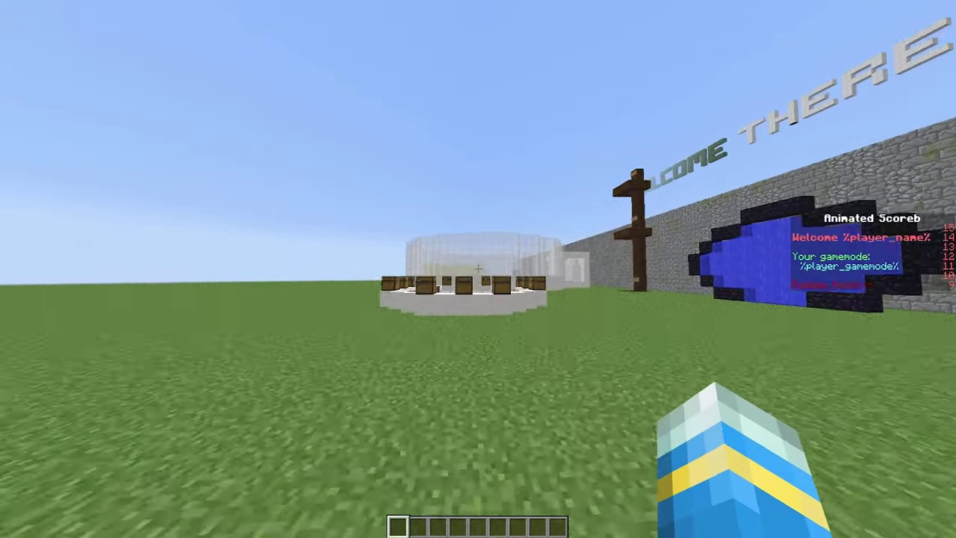
pyautogui.press('w')
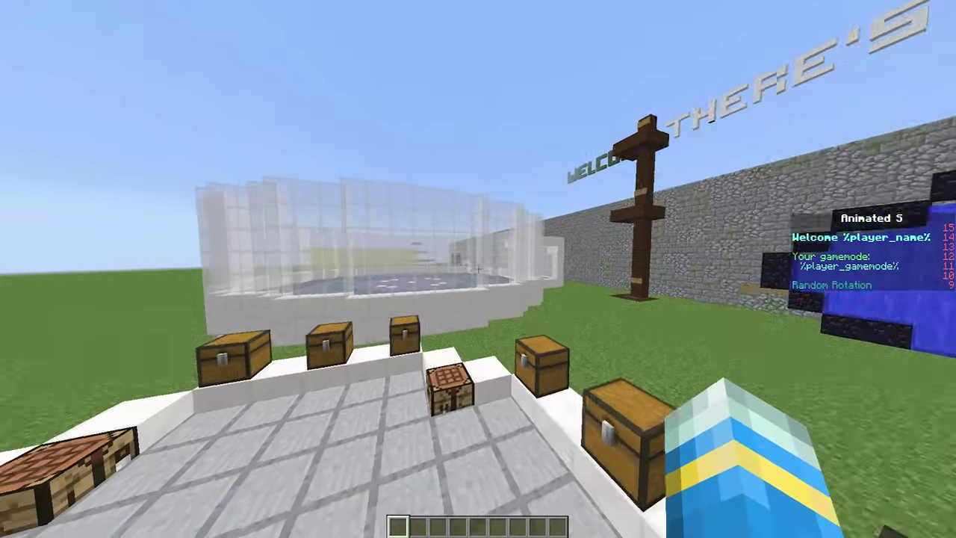
pyautogui.press('w')
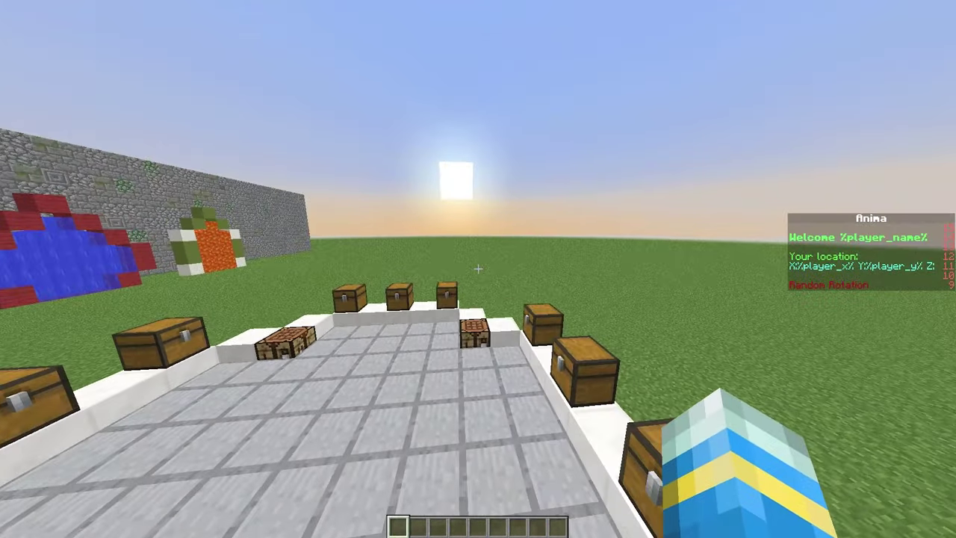
pyautogui.press('w')
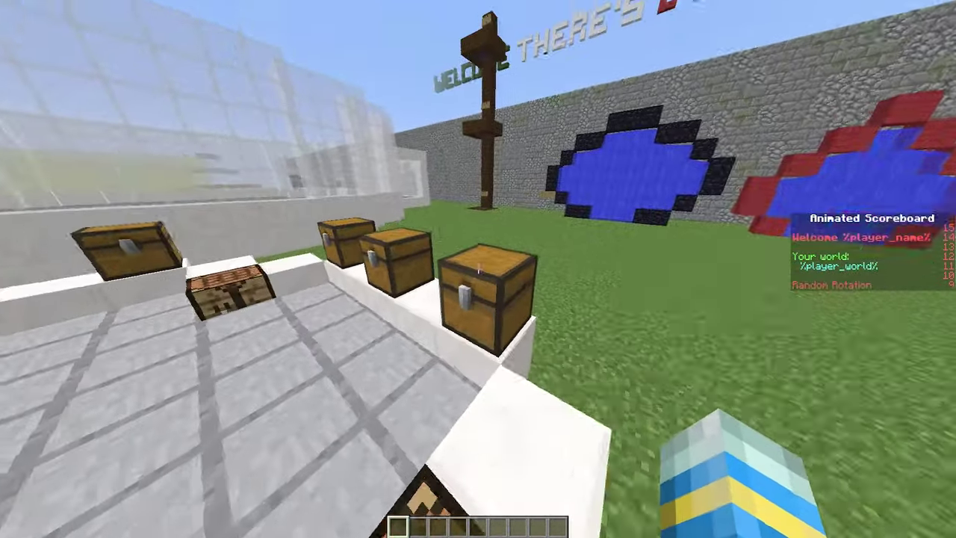
pyautogui.press('w')
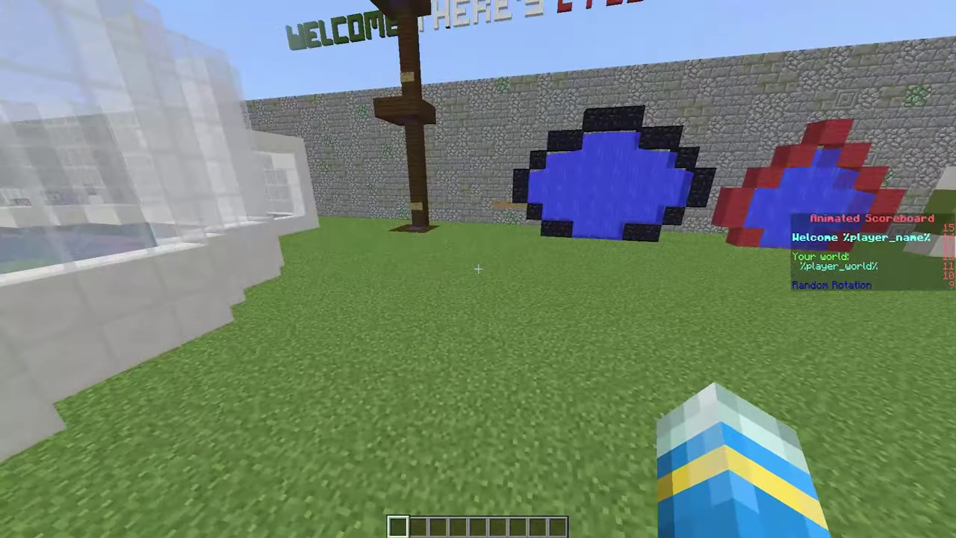
pyautogui.press('w')
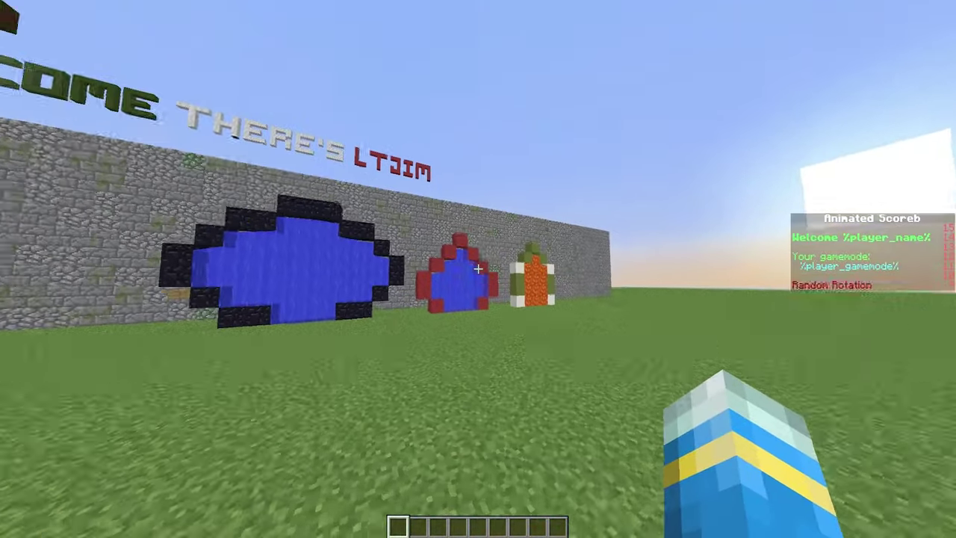
pyautogui.press('d')
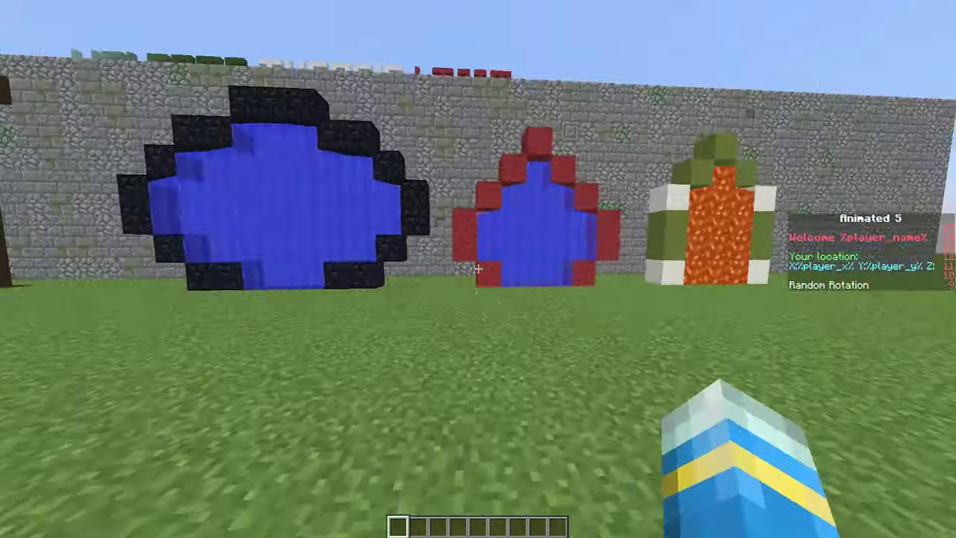
pyautogui.press('t')
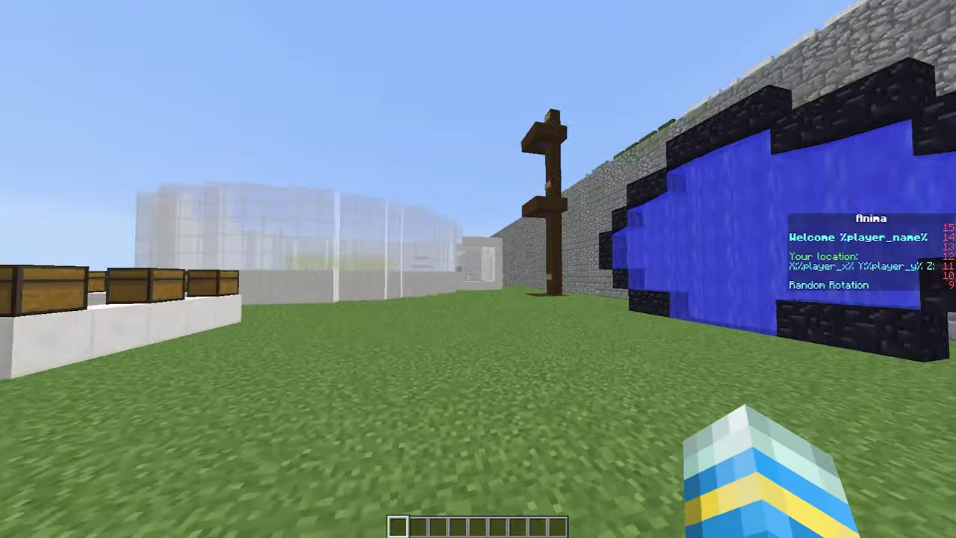
pyautogui.press('a')
# Step: Display the AnimatedScoreboard command help and use /asb toggle to turn the scoreboard off and back on
pyautogui.press('t')
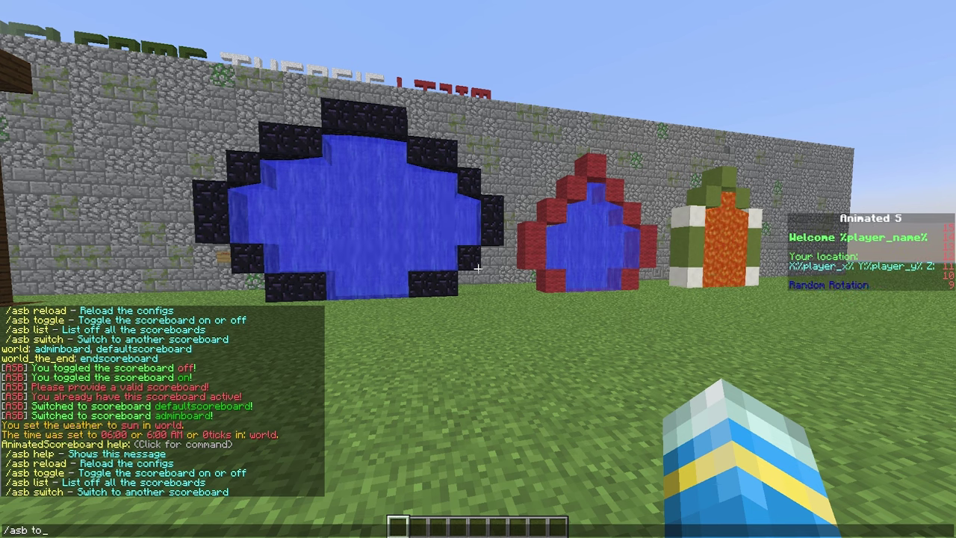
pyautogui.press('Return')
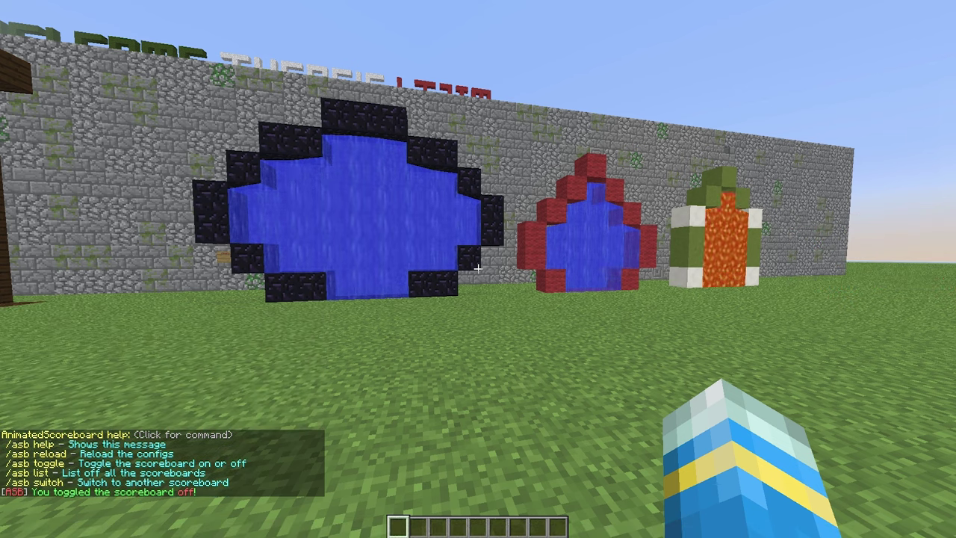
pyautogui.press('w')
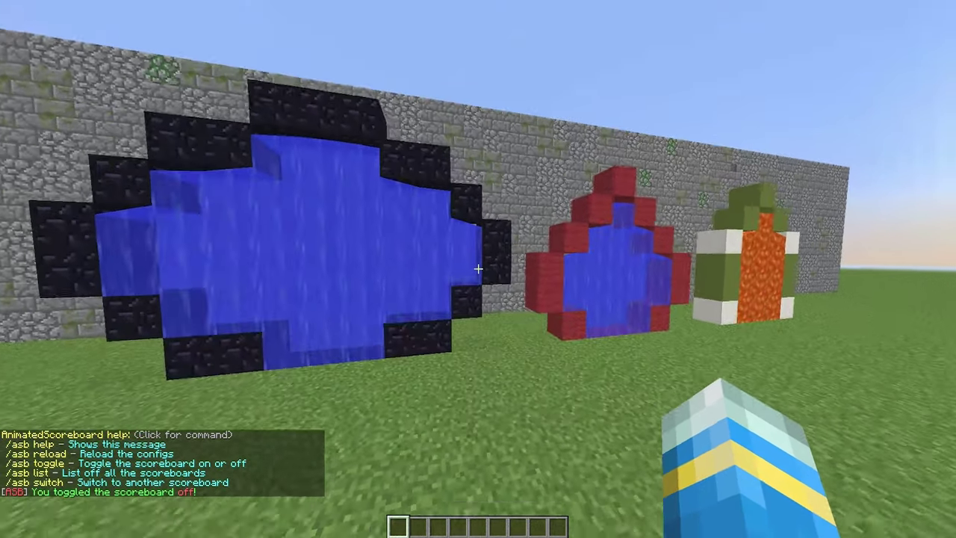
pyautogui.press('t')
pyautogui.press('Up')
pyautogui.press('Return')
# Step: List all available scoreboards with /asb list
pyautogui.press('t')
pyautogui.press('Up')
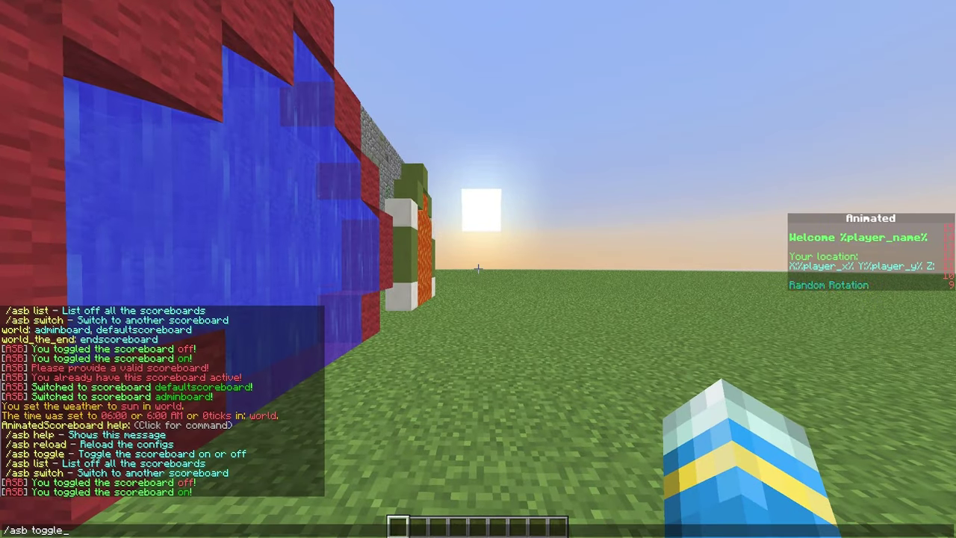
pyautogui.press('BackSpace')
pyautogui.press('BackSpace')
pyautogui.press('BackSpace')
pyautogui.press('BackSpace')
pyautogui.press('BackSpace')
pyautogui.press('BackSpace')
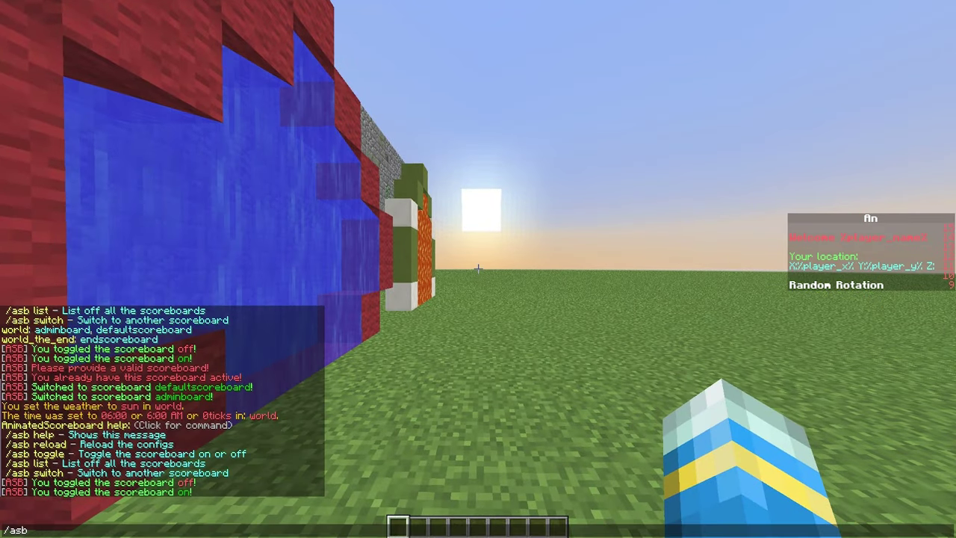
pyautogui.write('list')
pyautogui.press('Return')
# Step: Try switching to adminboard from the scoreboard list in chat and switch to defaultscoreboard instead
pyautogui.press('t')
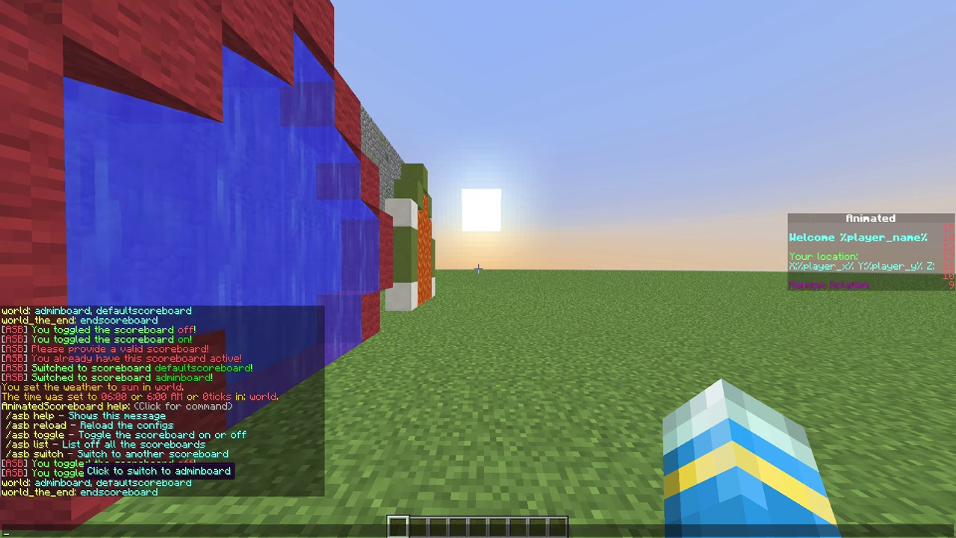
pyautogui.click(78, 482)
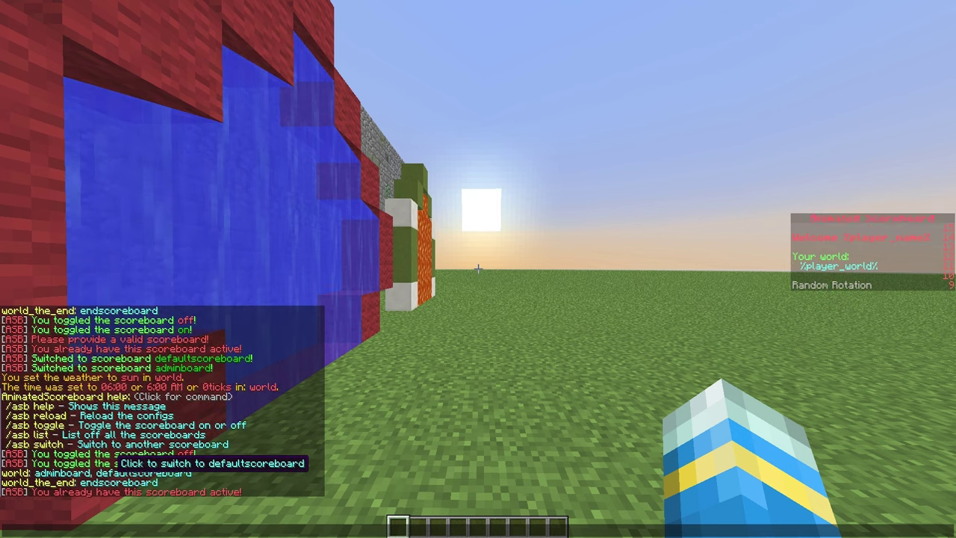
pyautogui.click(112, 473)
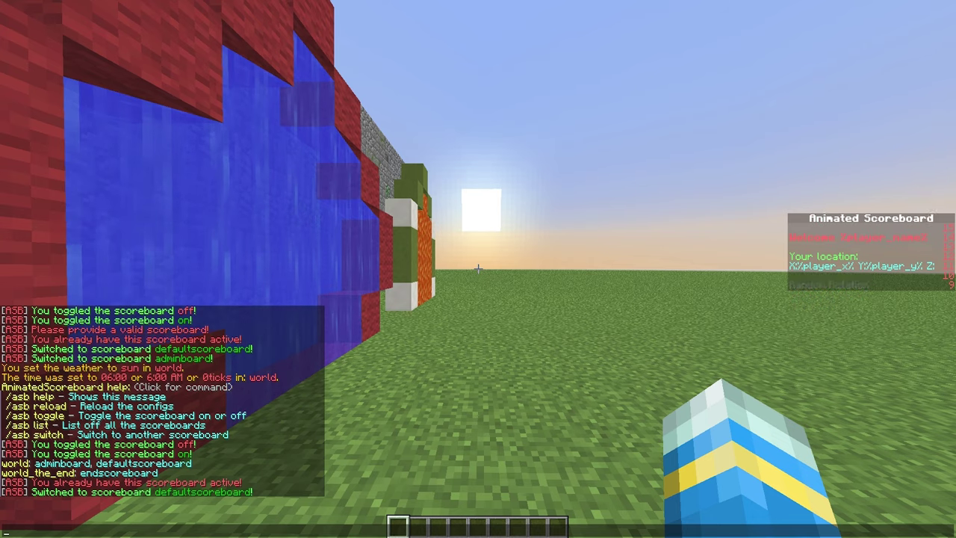
pyautogui.press('Escape')
# Step: Switch the active scoreboard to adminboard with the /asb switch command
pyautogui.press('t')
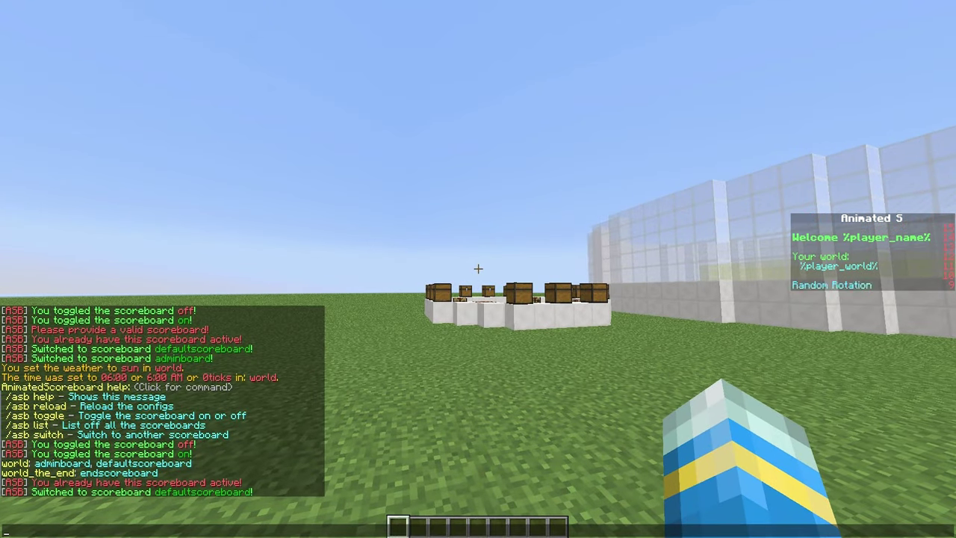
pyautogui.write('/asb list')
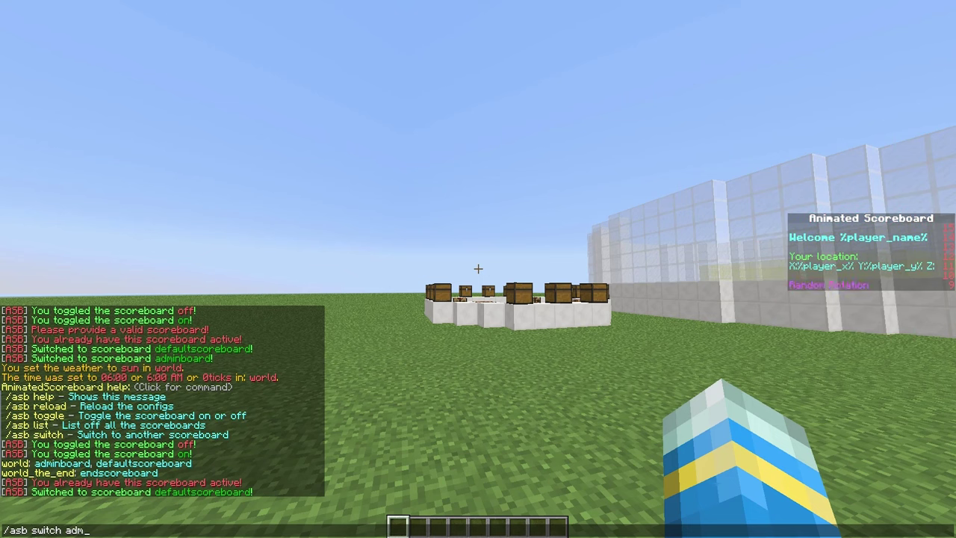
pyautogui.write('oard')
pyautogui.press('Return')
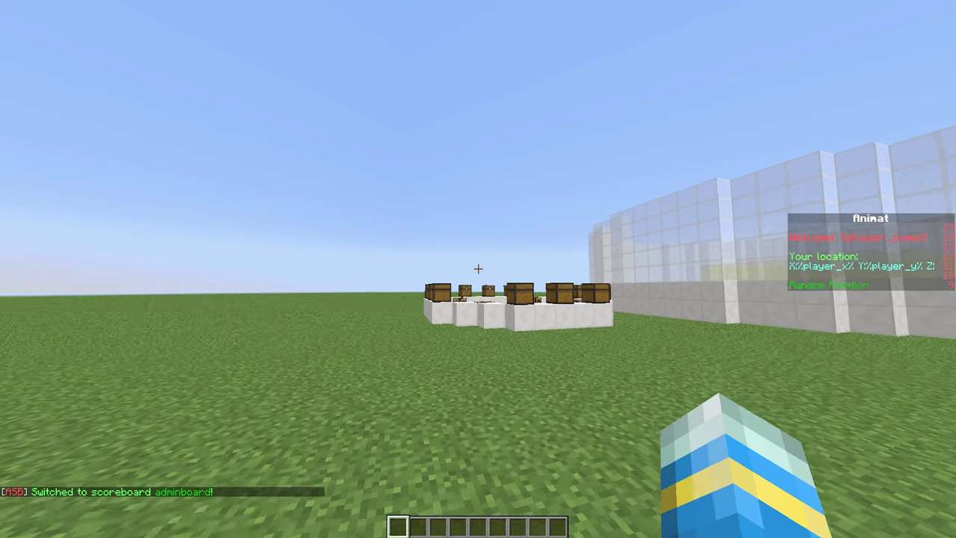
pyautogui.press('w')
pyautogui.press('w')
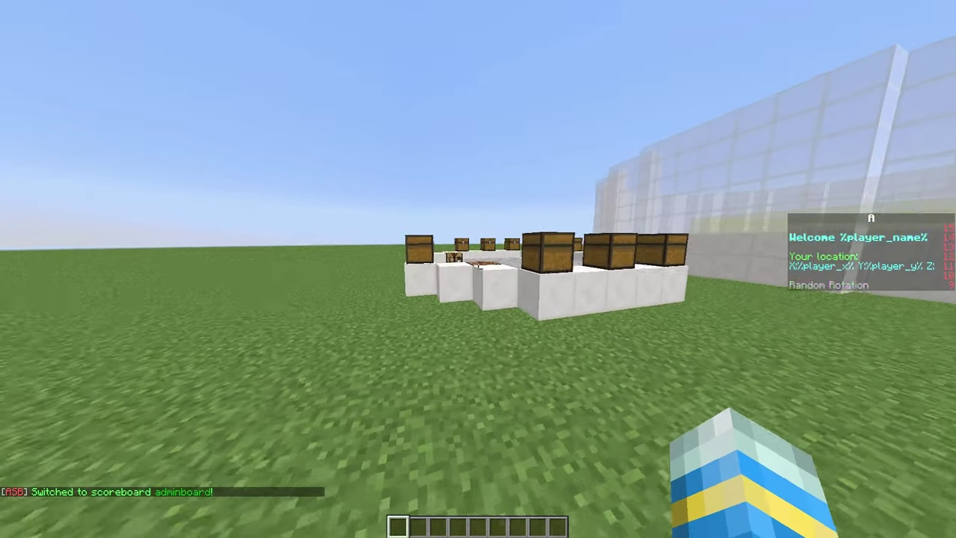
pyautogui.press('space')
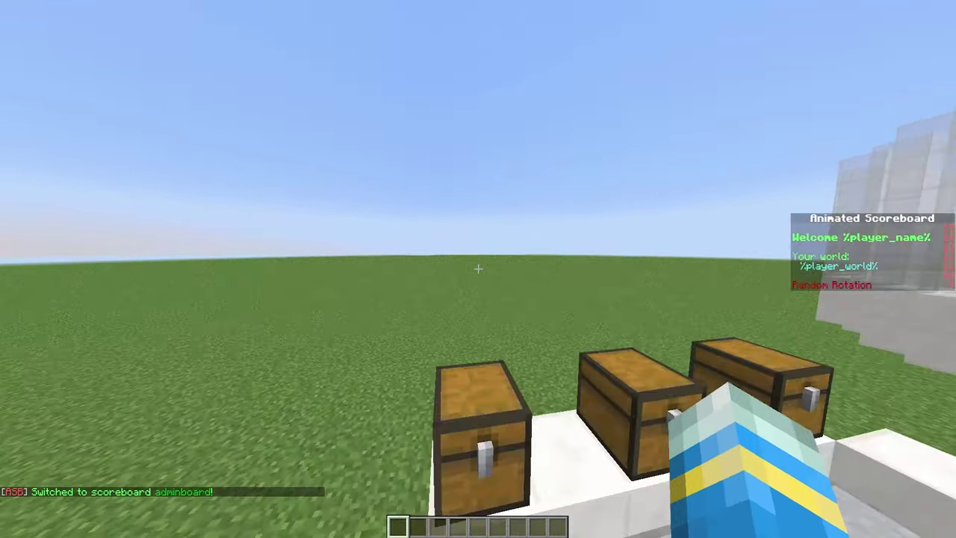
pyautogui.press('t')
pyautogui.press('Escape')
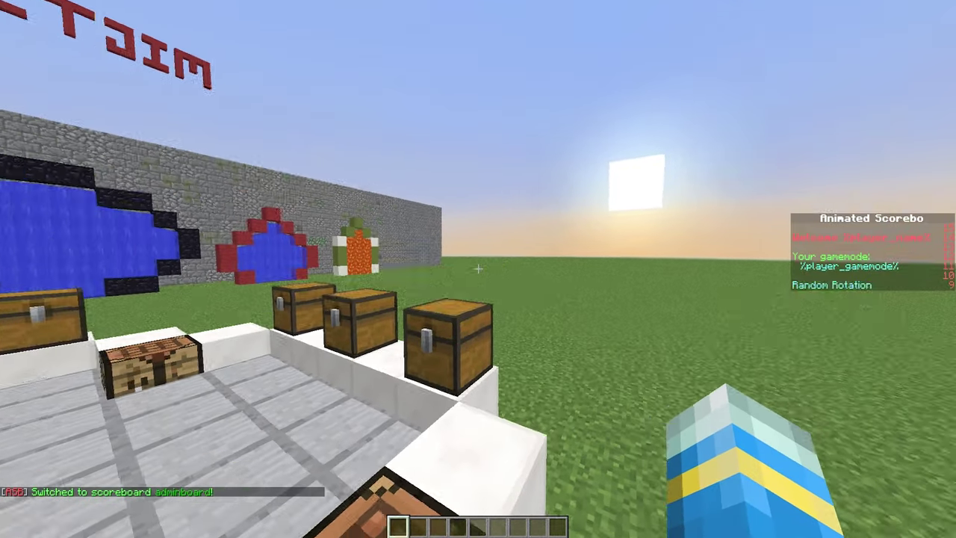
pyautogui.press('w')
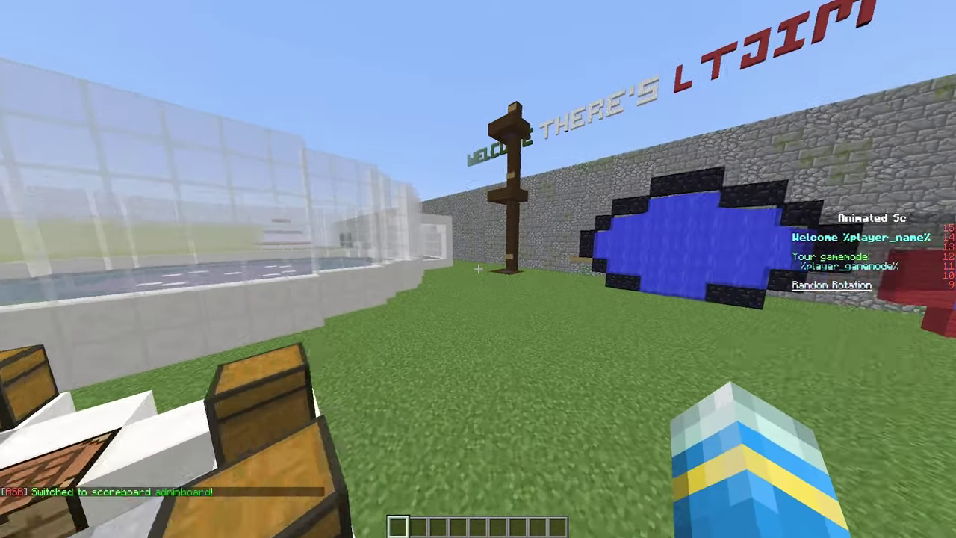
pyautogui.press('w')
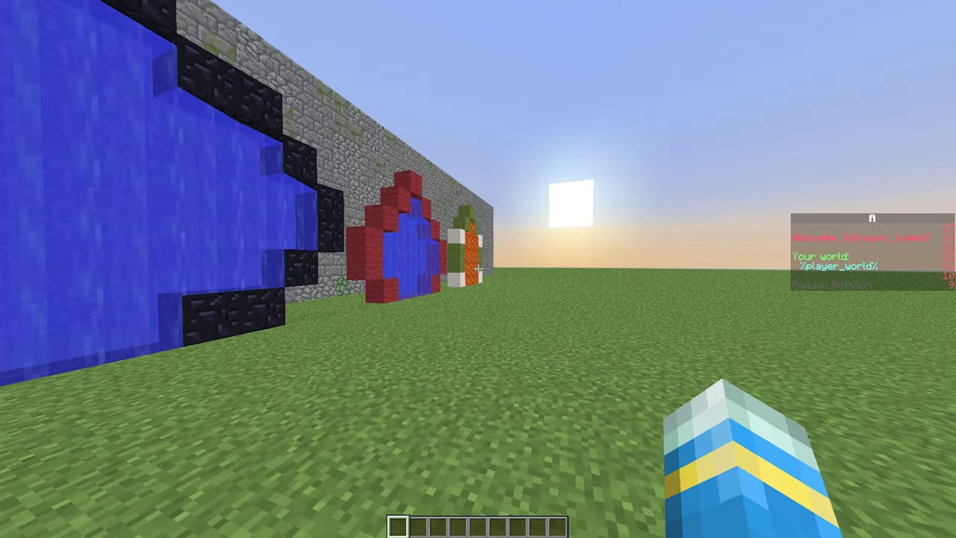
pyautogui.press('s')
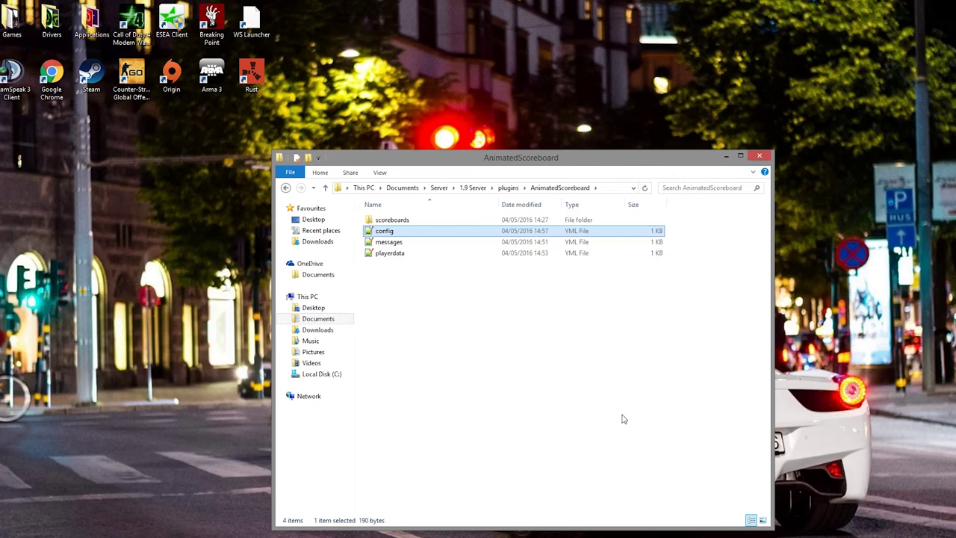
# Step: Open the messages file from the AnimatedScoreboard plugin folder in Notepad++ and examine its toggle, reload and switch messages and the prefix
pyautogui.click(440, 254)
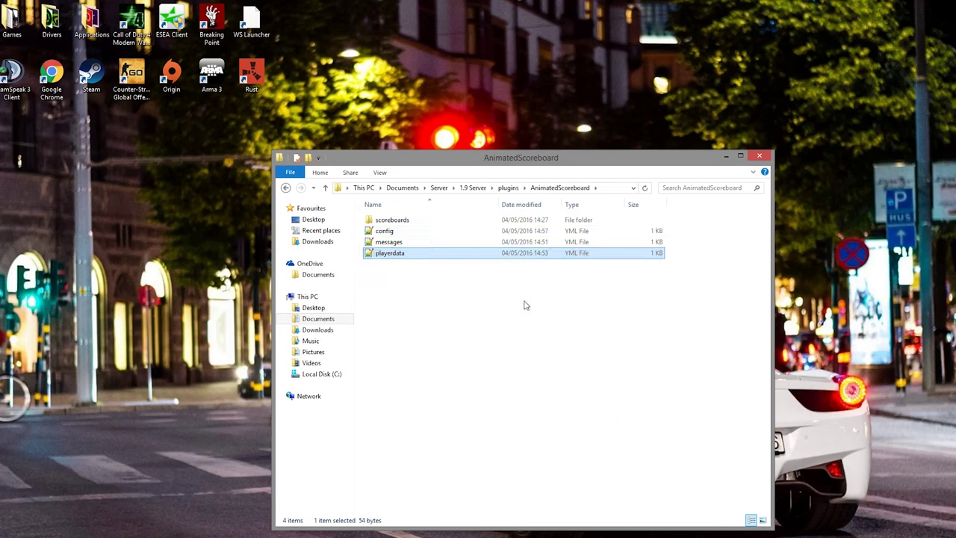
pyautogui.doubleClick(403, 242)
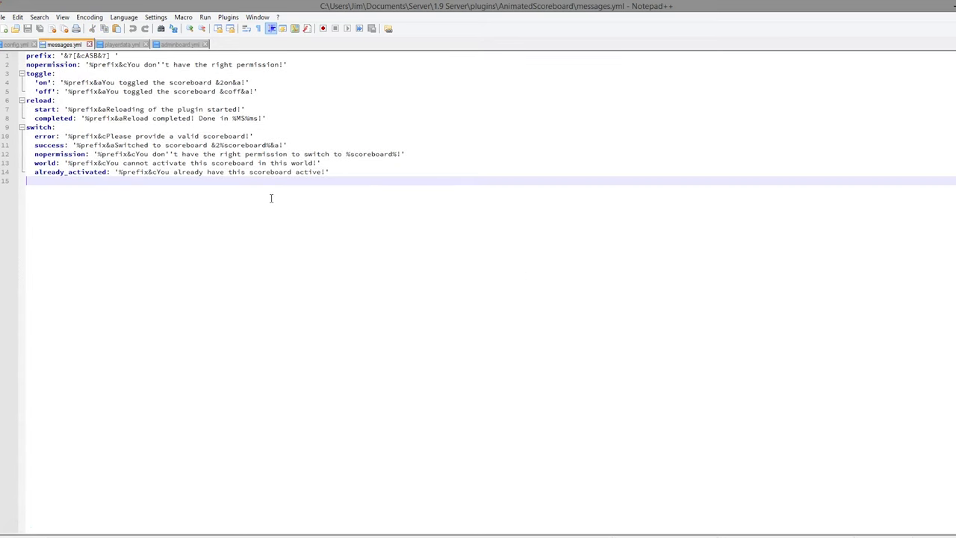
pyautogui.hotkey('shift', 'Up')
pyautogui.hotkey('shift', 'Up')
pyautogui.hotkey('shift', 'Up')
pyautogui.hotkey('shift', 'Up')
pyautogui.hotkey('shift', 'Up')
pyautogui.hotkey('shift', 'Up')
pyautogui.hotkey('shift', 'Up')
pyautogui.hotkey('shift', 'Up')
pyautogui.hotkey('shift', 'Up')
pyautogui.hotkey('shift', 'Up')
pyautogui.hotkey('shift', 'Up')
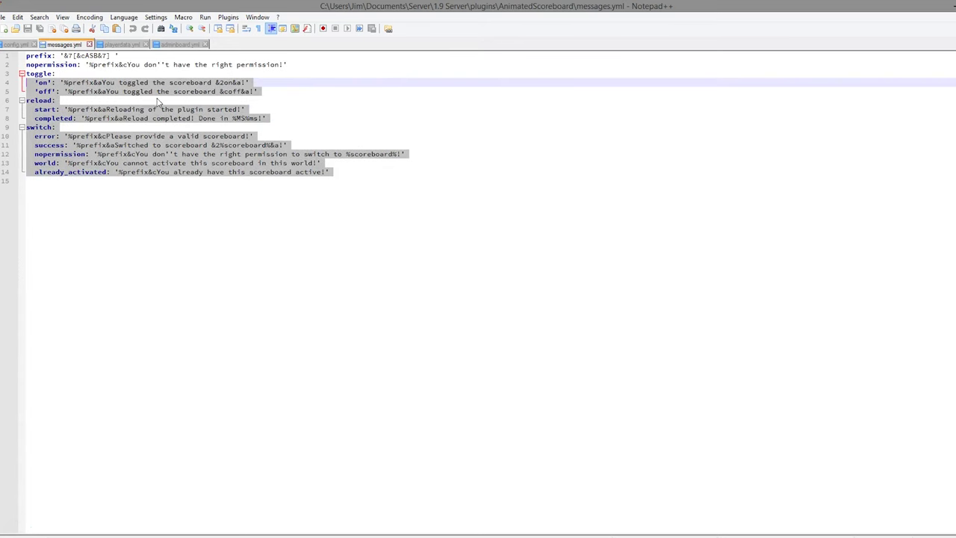
pyautogui.moveTo(110, 57); pyautogui.dragTo(26, 56)
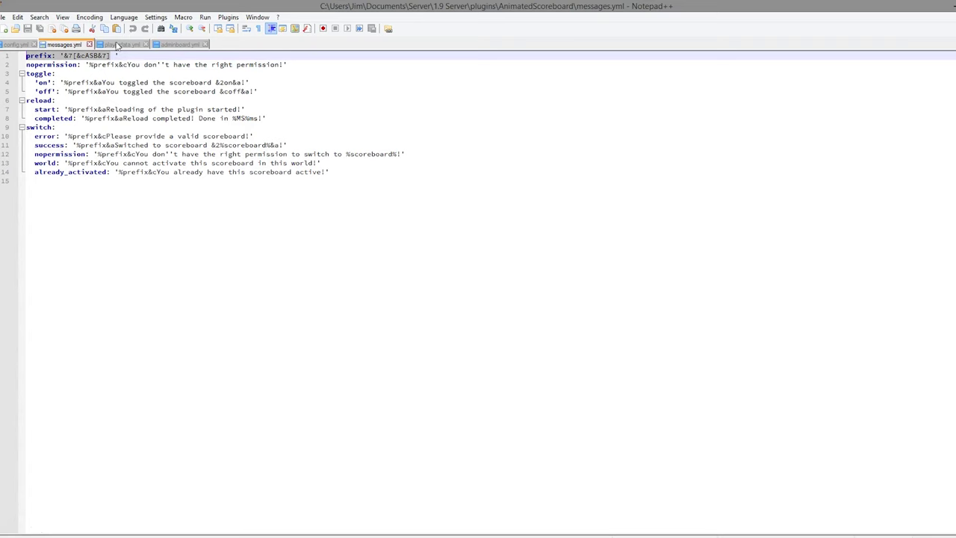
# Step: Close every open file except messages.yml and exit the text editor to return to the plugin folder
pyautogui.rightClick(63, 44)
pyautogui.click(95, 62)
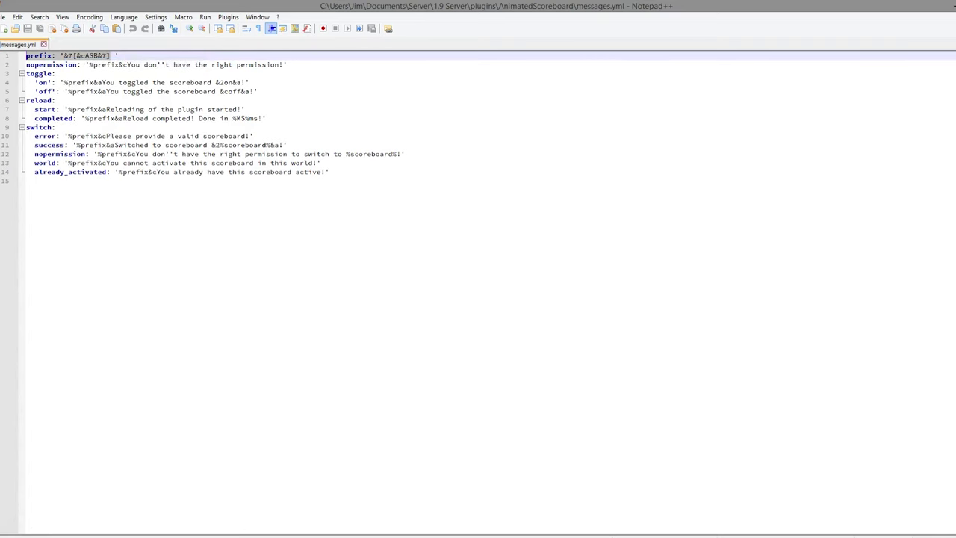
pyautogui.click(953, 6)
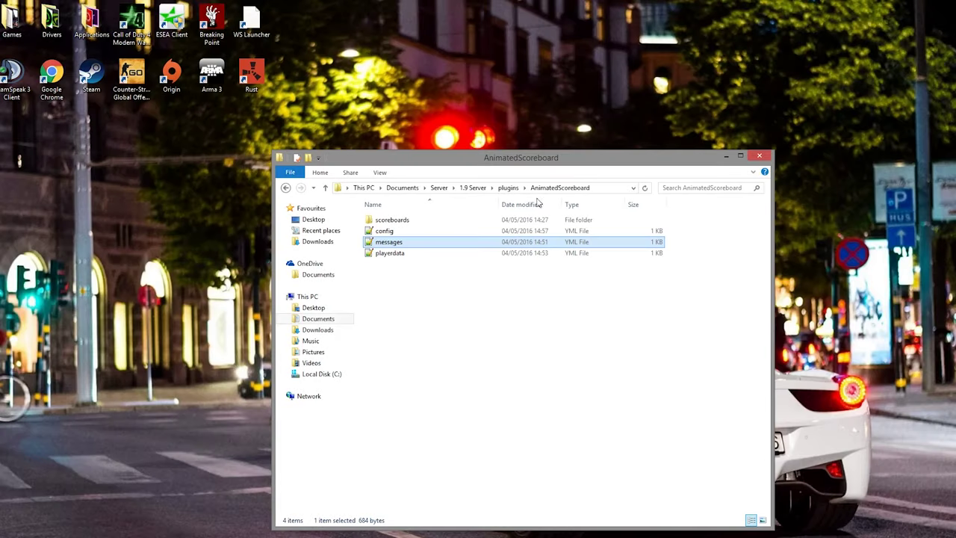
# Step: Open the config file from the AnimatedScoreboard folder and examine which scoreboards are assigned to each world
pyautogui.doubleClick(405, 231)
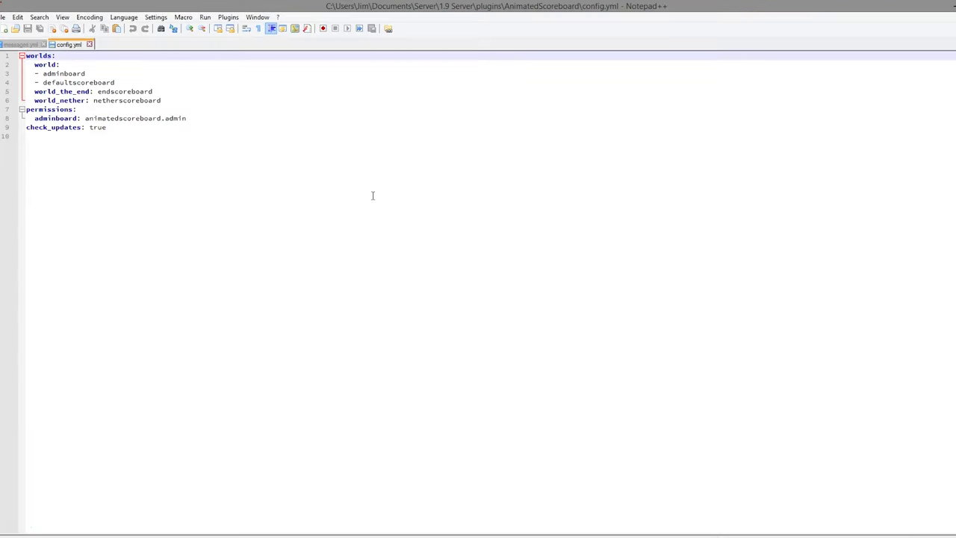
pyautogui.moveTo(98, 75); pyautogui.dragTo(10, 74)
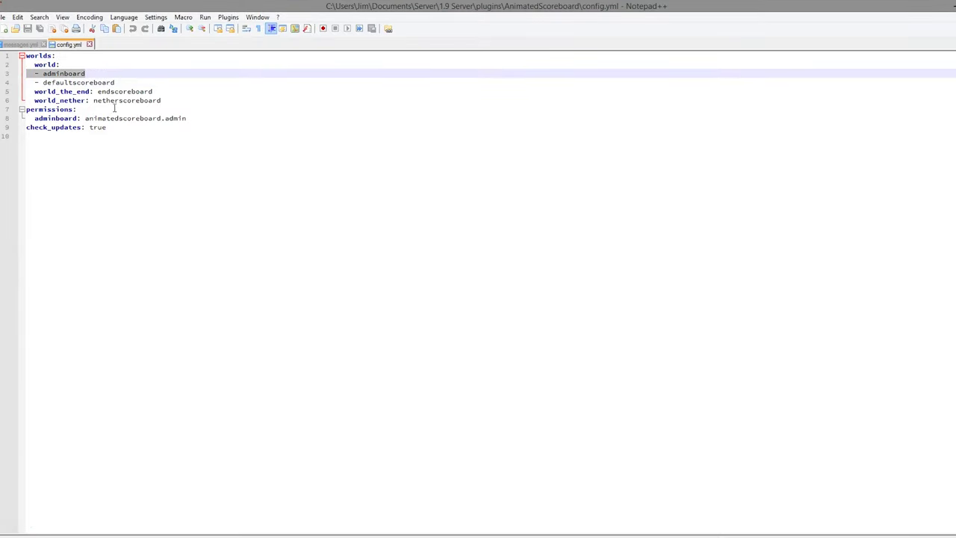
pyautogui.moveTo(69, 92); pyautogui.dragTo(106, 92)
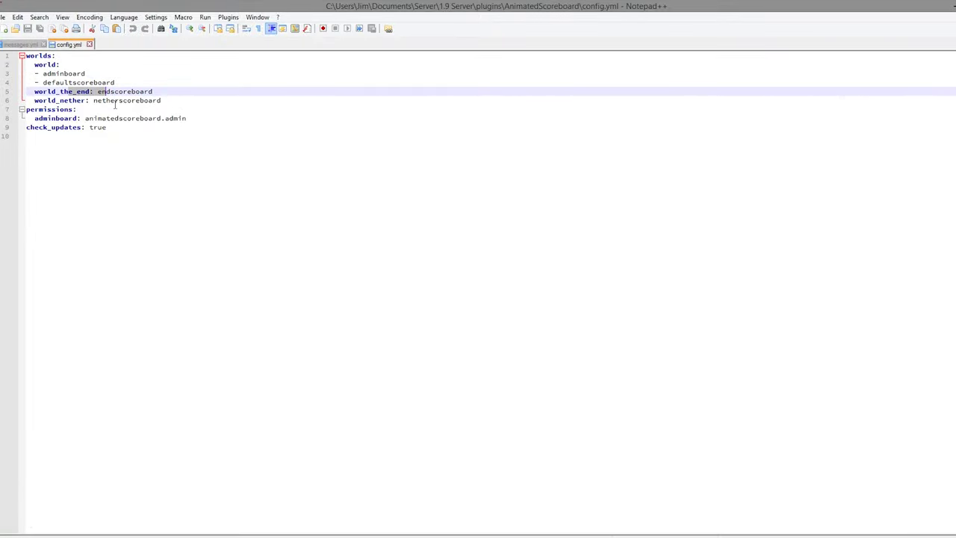
# Step: Duplicate the adminboard permission entry on a new line under permissions in config.yml and save the file
pyautogui.click(191, 118)
pyautogui.hotkey('shift', 'Home')
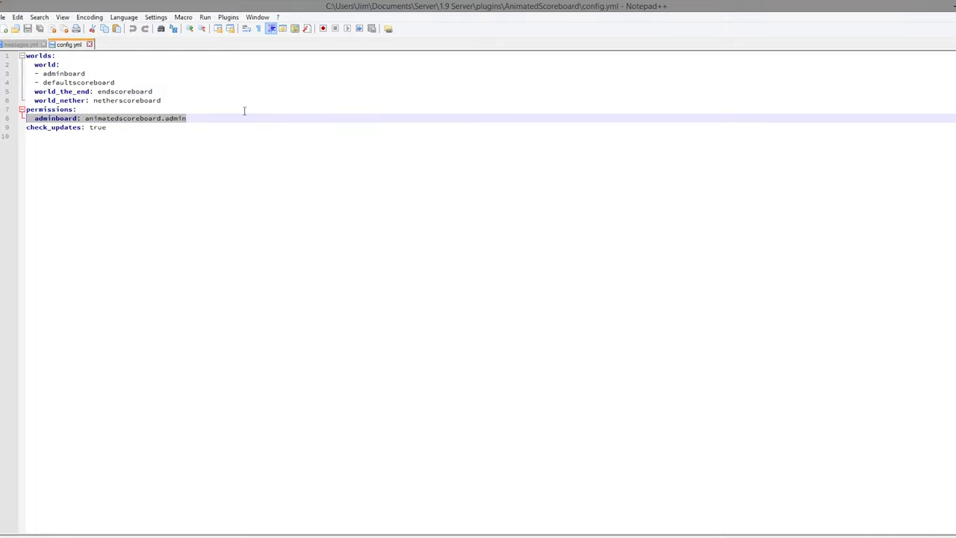
pyautogui.click(231, 116)
pyautogui.press('Return')
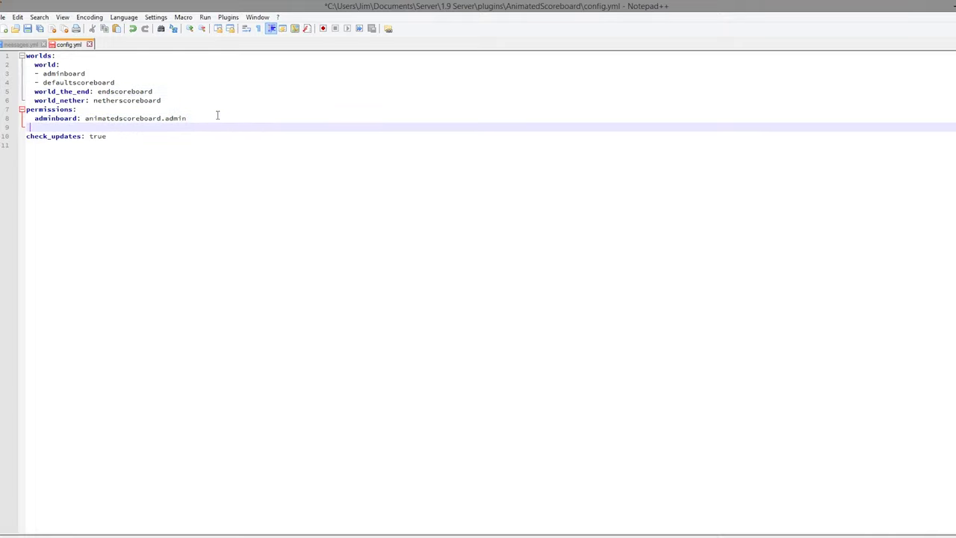
pyautogui.hotkey('ctrl', 'v')
pyautogui.hotkey('ctrl', 's')
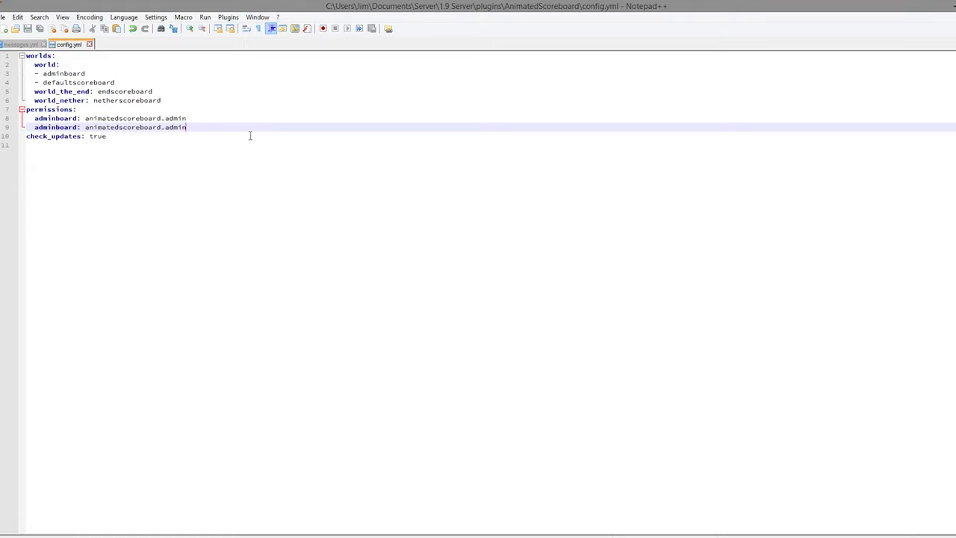
# Step: Change the duplicated permission entry to vipboard: animatedscoreboard.vip and save config.yml
pyautogui.moveTo(32, 127); pyautogui.dragTo(78, 129)
pyautogui.click(57, 129)
pyautogui.doubleClick(56, 128)
pyautogui.write('vipboard')
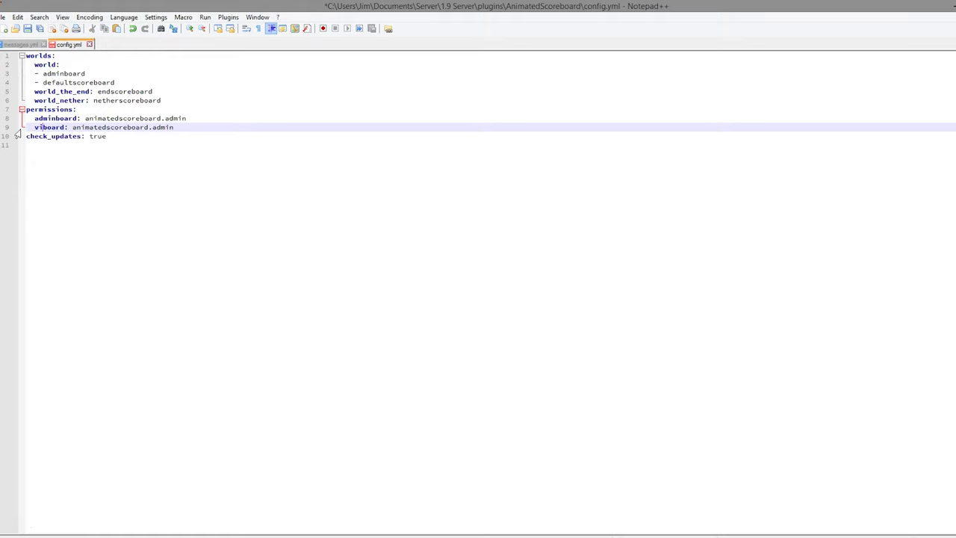
pyautogui.moveTo(192, 127); pyautogui.dragTo(158, 129)
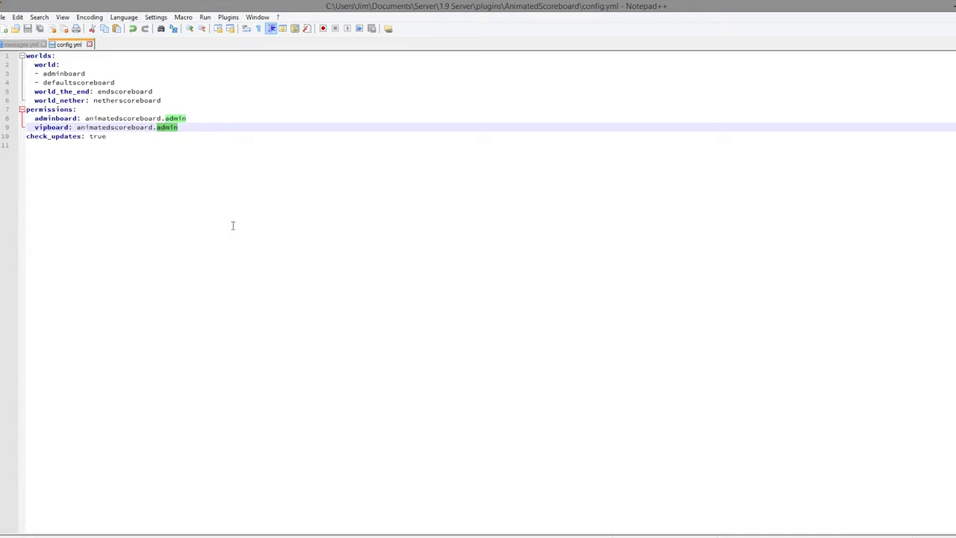
pyautogui.write('vip')
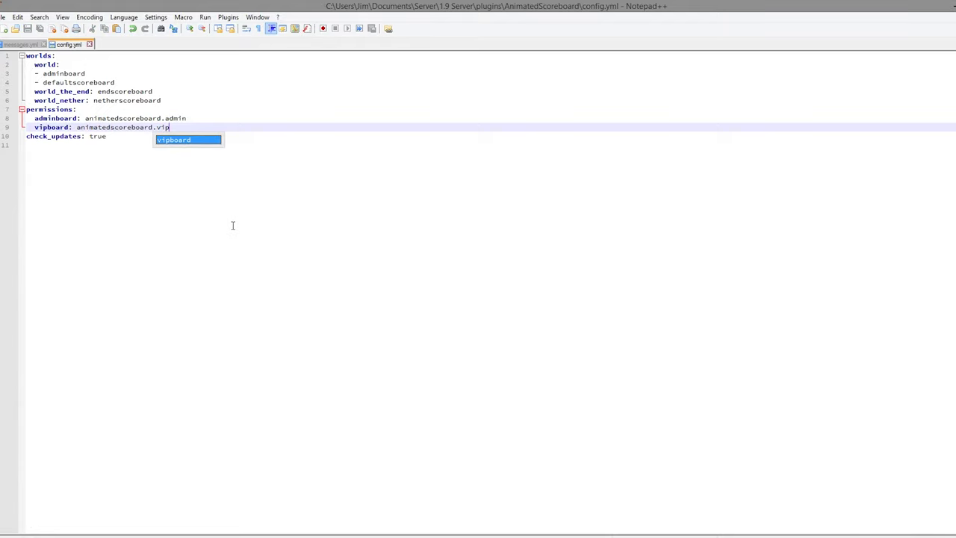
pyautogui.click(124, 128)
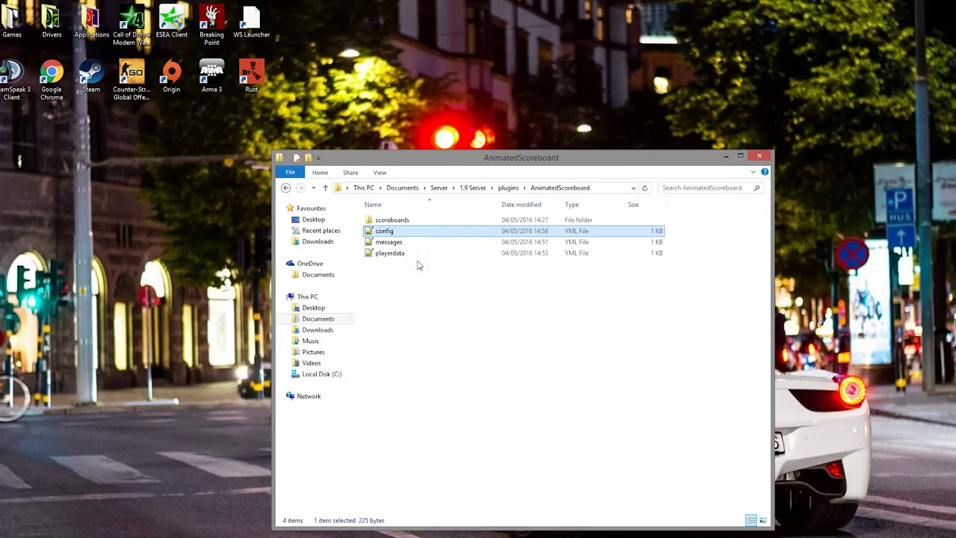
# Step: Open adminboard.yml from the scoreboards folder and examine the title's animation frames, random setting and interval
pyautogui.doubleClick(416, 219)
pyautogui.moveTo(531, 313); pyautogui.dragTo(412, 201)
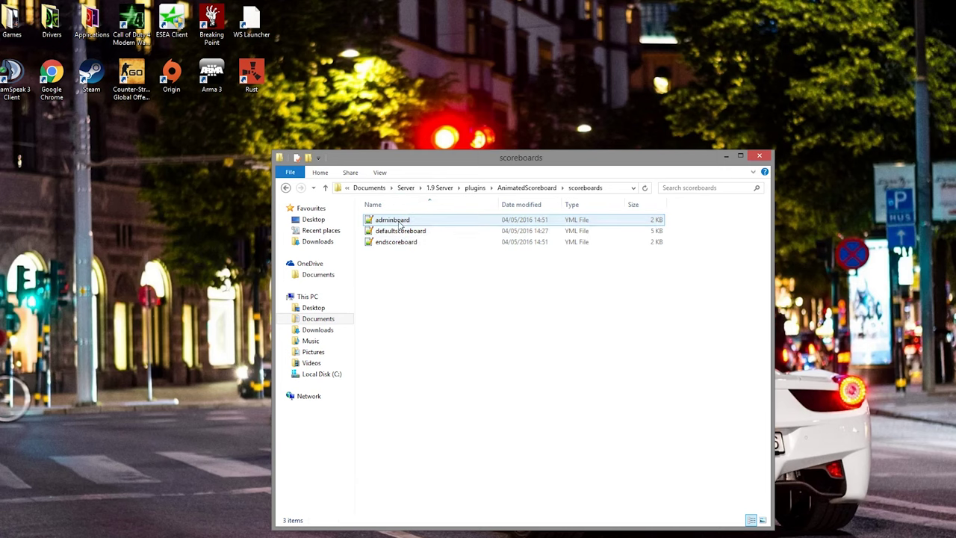
pyautogui.click(401, 220)
pyautogui.doubleClick(401, 221)
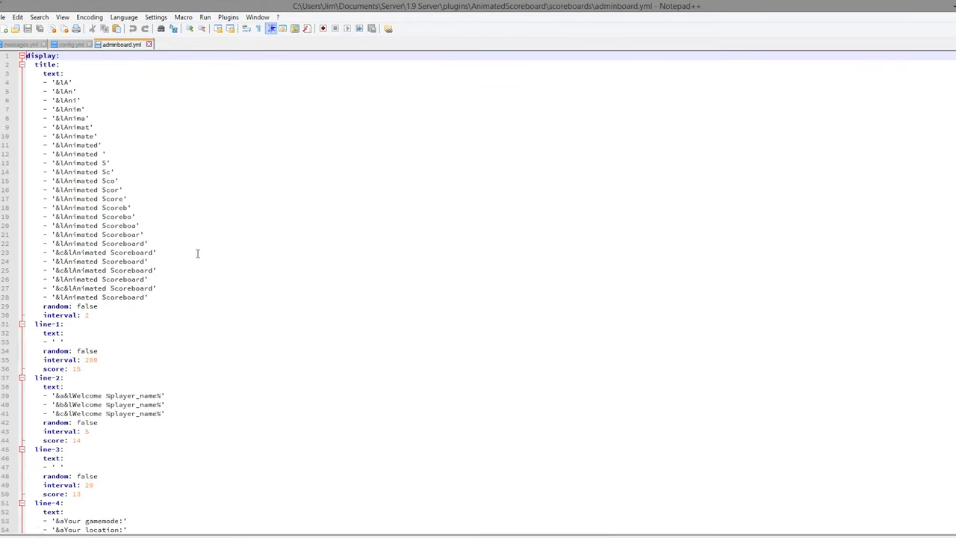
pyautogui.scroll(-15, 224, 292)
pyautogui.scroll(15, 220, 303)
pyautogui.moveTo(27, 56); pyautogui.dragTo(185, 306)
pyautogui.click(92, 153)
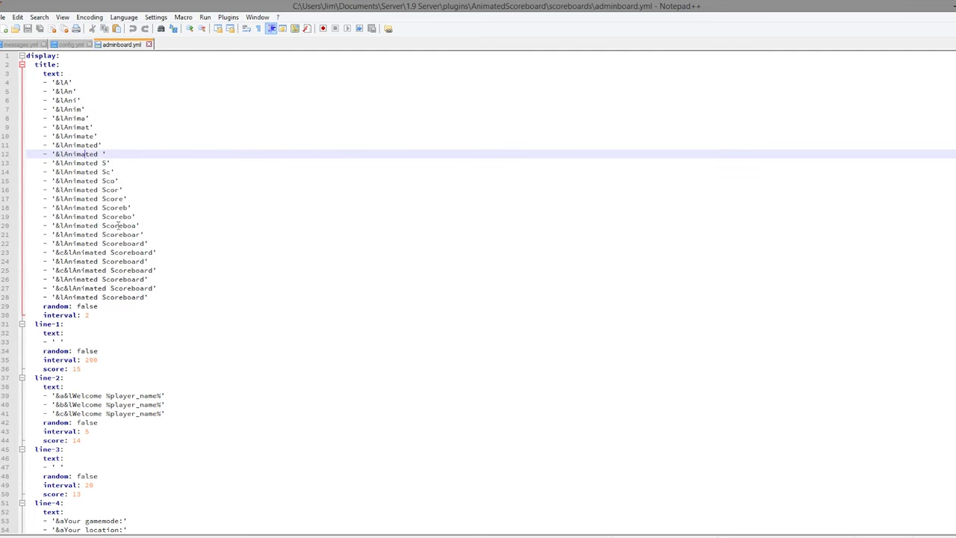
pyautogui.click(90, 322)
pyautogui.hotkey('shift', 'Up')
pyautogui.hotkey('shift', 'Up')
pyautogui.hotkey('shift', 'Up')
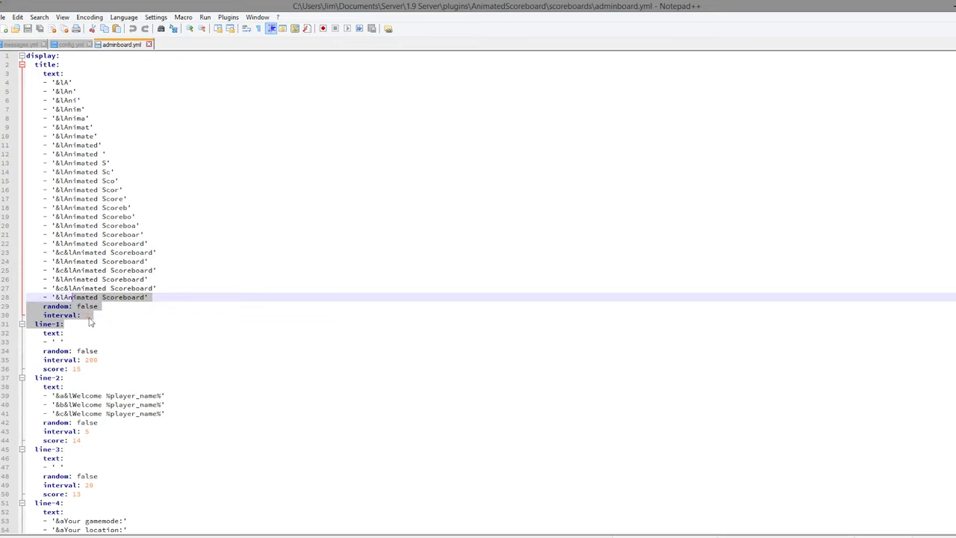
pyautogui.click(103, 327)
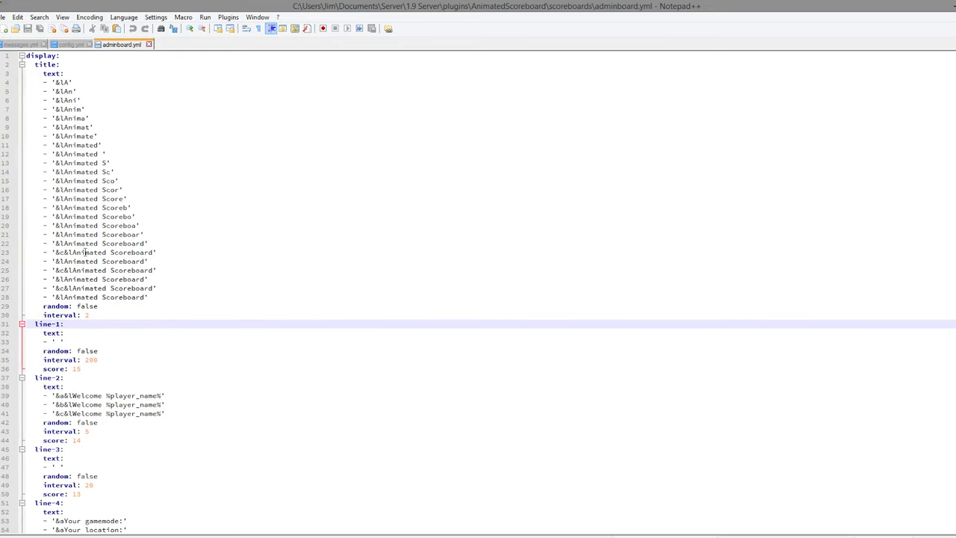
# Step: Examine the text, interval and score settings of line-1 and line-2 in adminboard.yml
pyautogui.scroll(-2, 142, 284)
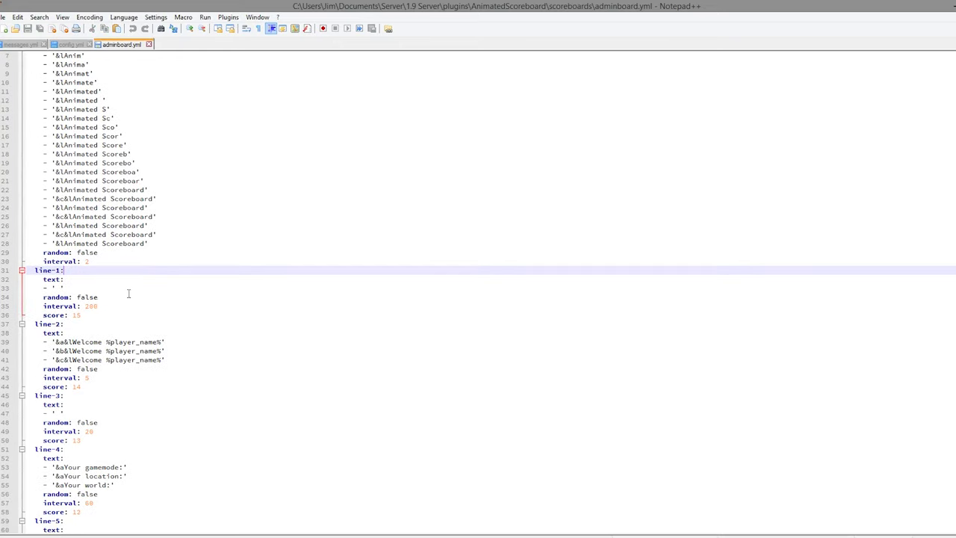
pyautogui.scroll(-3, 43, 253)
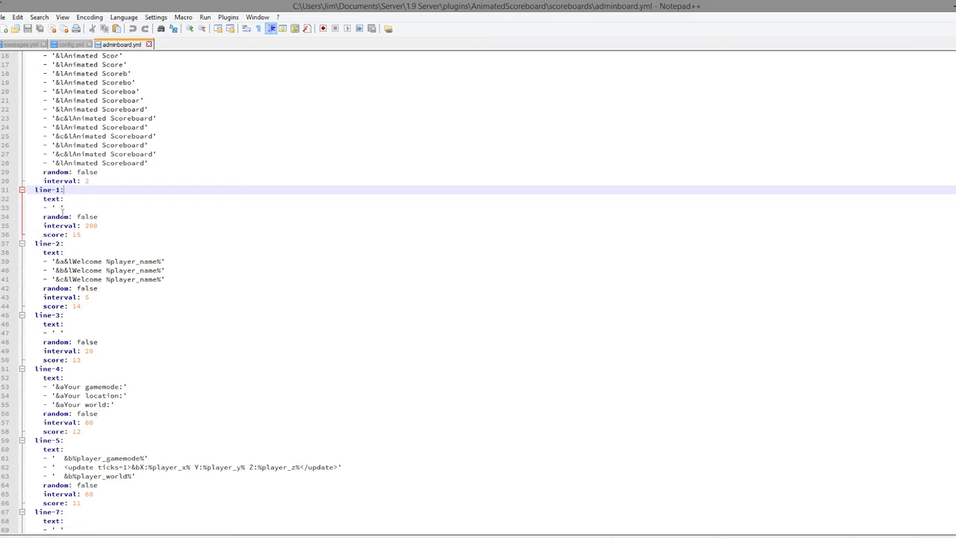
pyautogui.click(59, 207)
pyautogui.moveTo(35, 243); pyautogui.dragTo(103, 270)
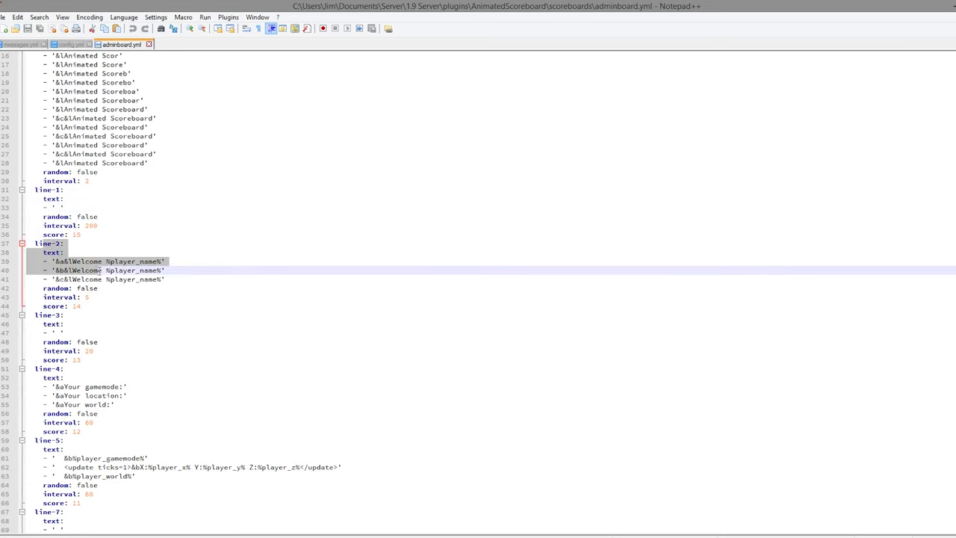
pyautogui.click(130, 300)
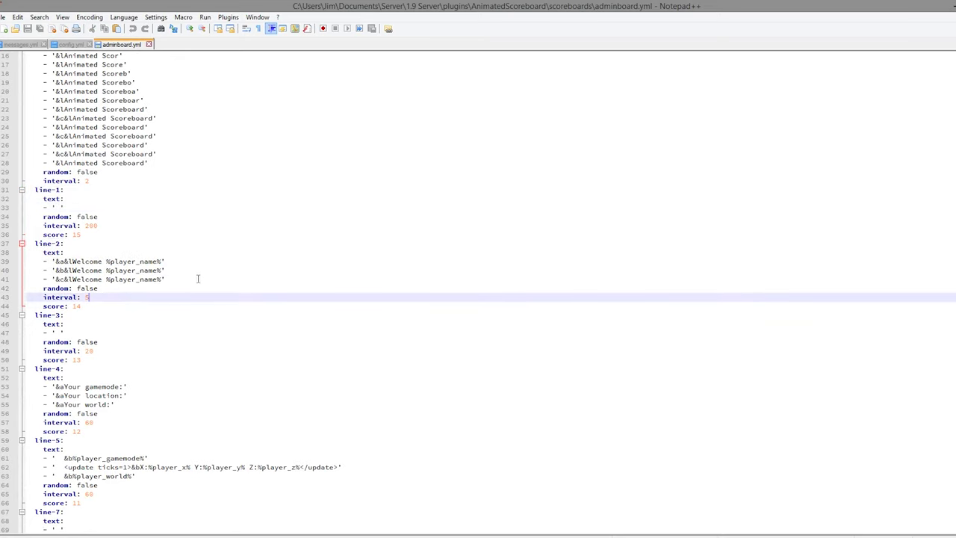
pyautogui.moveTo(198, 279); pyautogui.dragTo(29, 255)
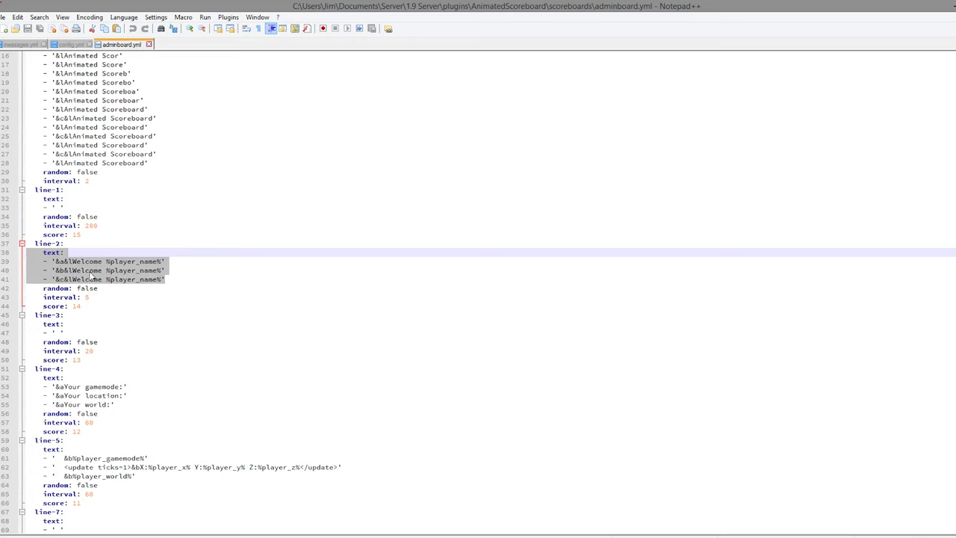
pyautogui.moveTo(105, 297); pyautogui.dragTo(57, 308)
pyautogui.click(107, 332)
pyautogui.scroll(-3, 117, 327)
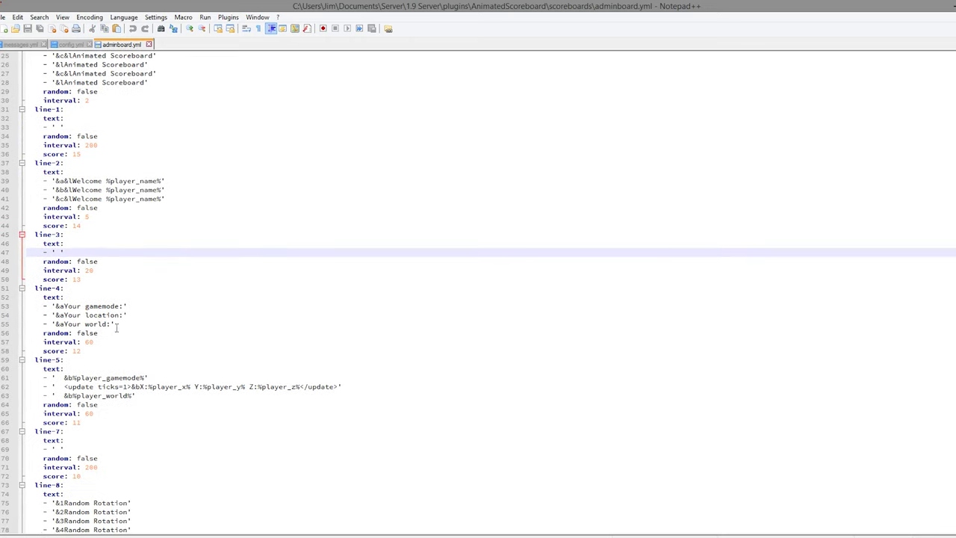
# Step: Examine the line-3 to line-8 sections of adminboard.yml, including line-4's interval and the Random Rotation texts, then return to the scoreboards folder
pyautogui.moveTo(127, 279); pyautogui.dragTo(15, 243)
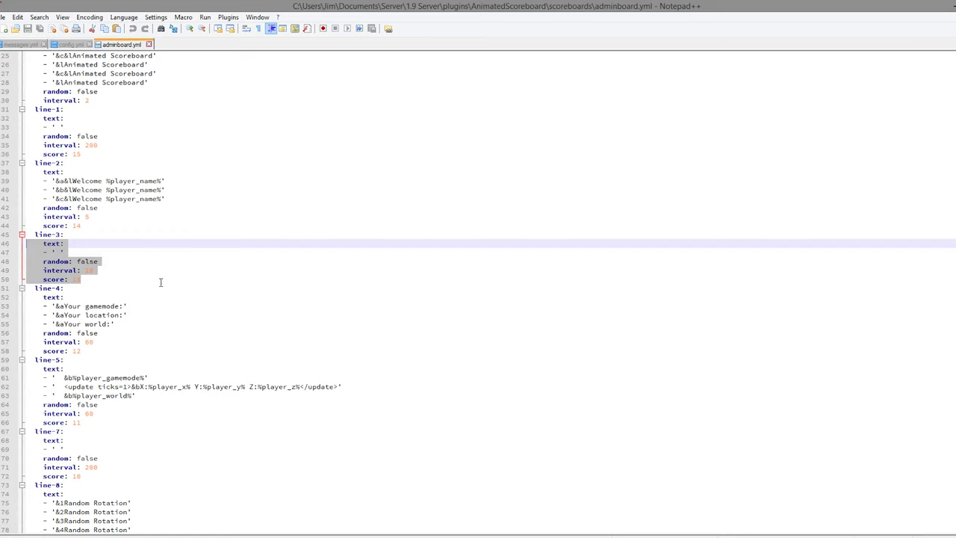
pyautogui.click(138, 318)
pyautogui.moveTo(132, 334); pyautogui.dragTo(27, 280)
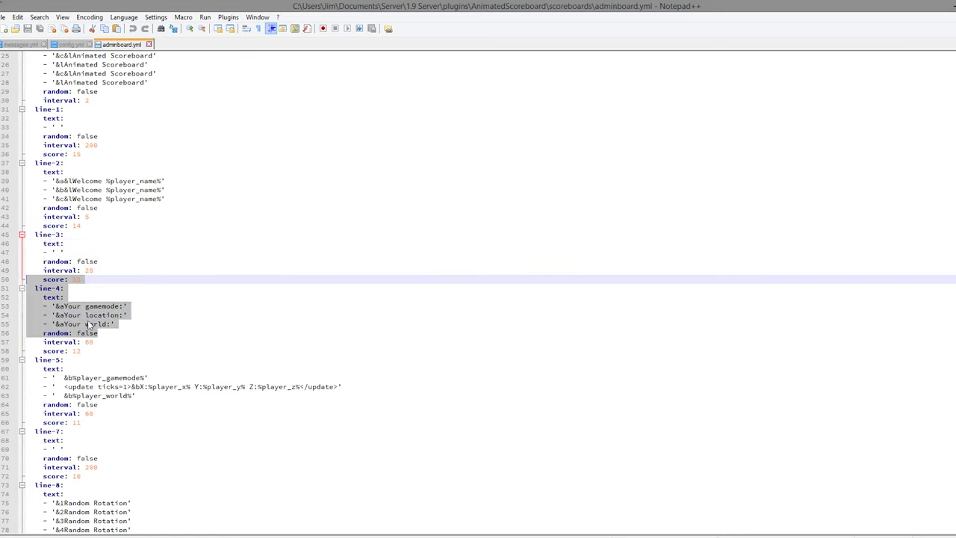
pyautogui.click(139, 341)
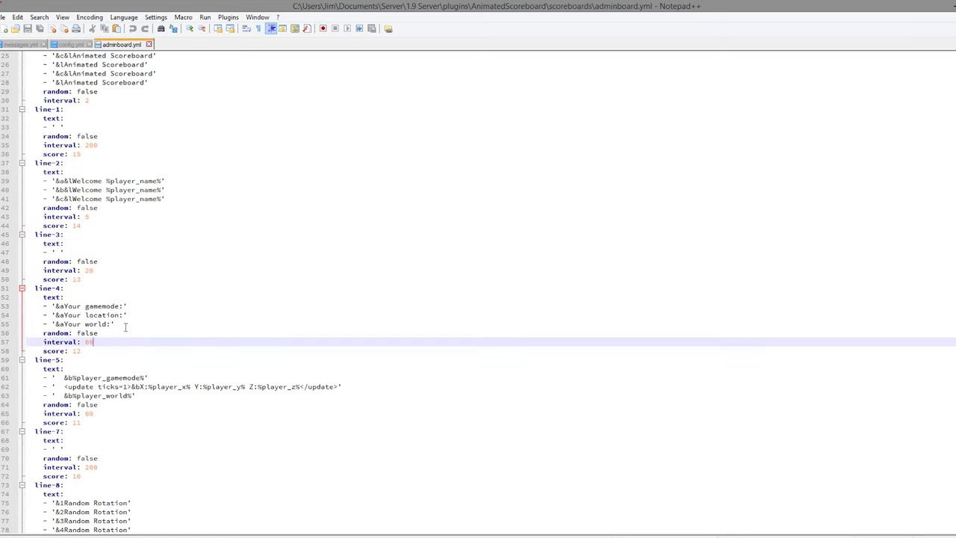
pyautogui.doubleClick(89, 342)
pyautogui.scroll(-3, 127, 425)
pyautogui.scroll(-4, 112, 307)
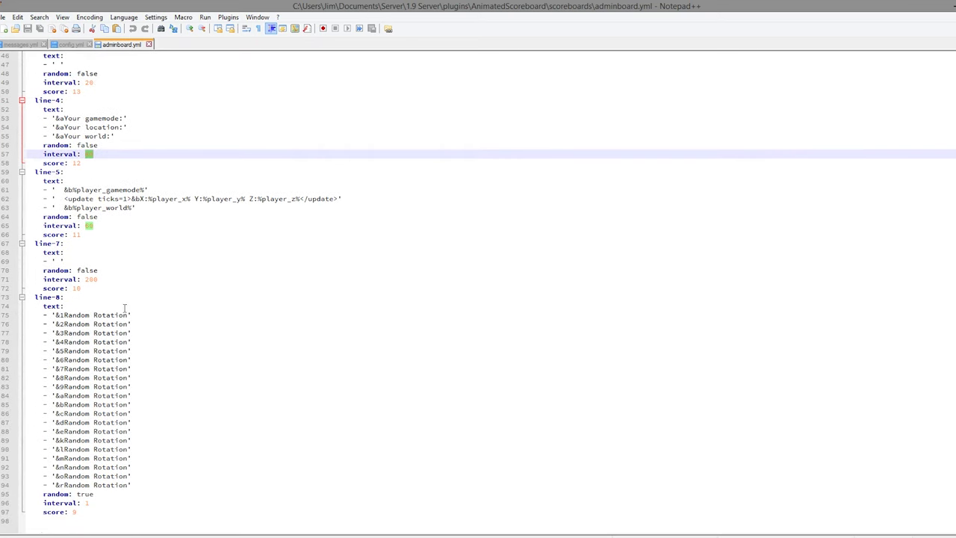
pyautogui.moveTo(169, 494); pyautogui.dragTo(27, 270)
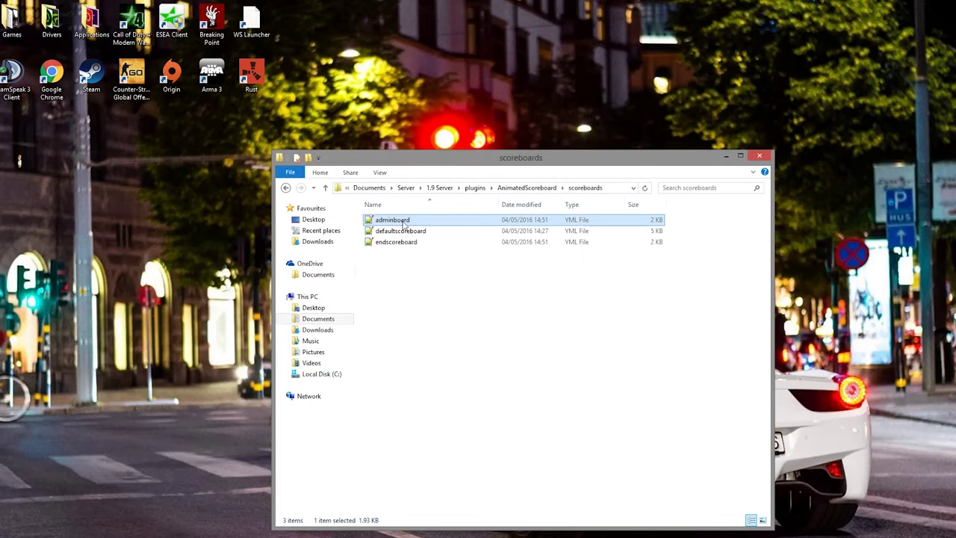
# Step: Duplicate the adminboard file in the scoreboards folder and name the copy vipboard
pyautogui.rightClick(404, 225)
pyautogui.click(455, 362)
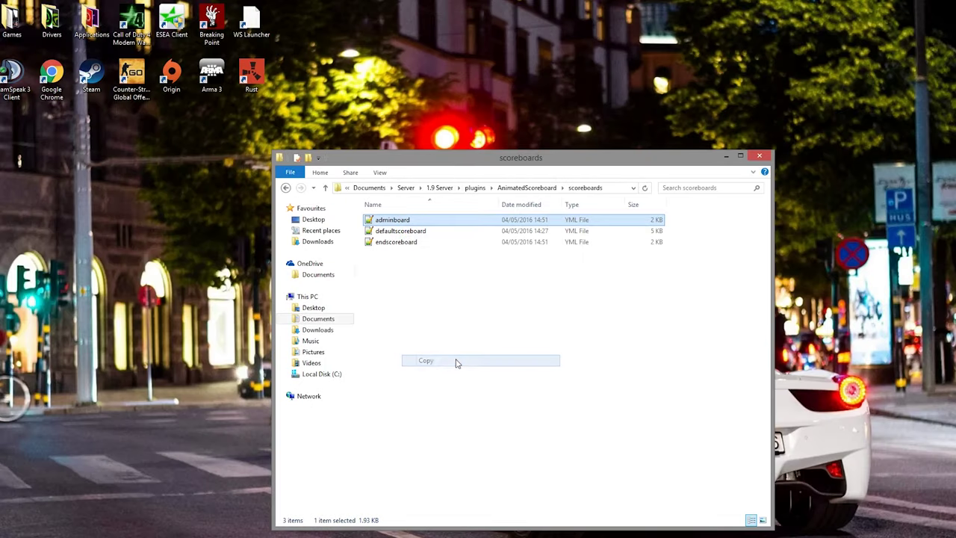
pyautogui.click(431, 317)
pyautogui.hotkey('ctrl', 'v')
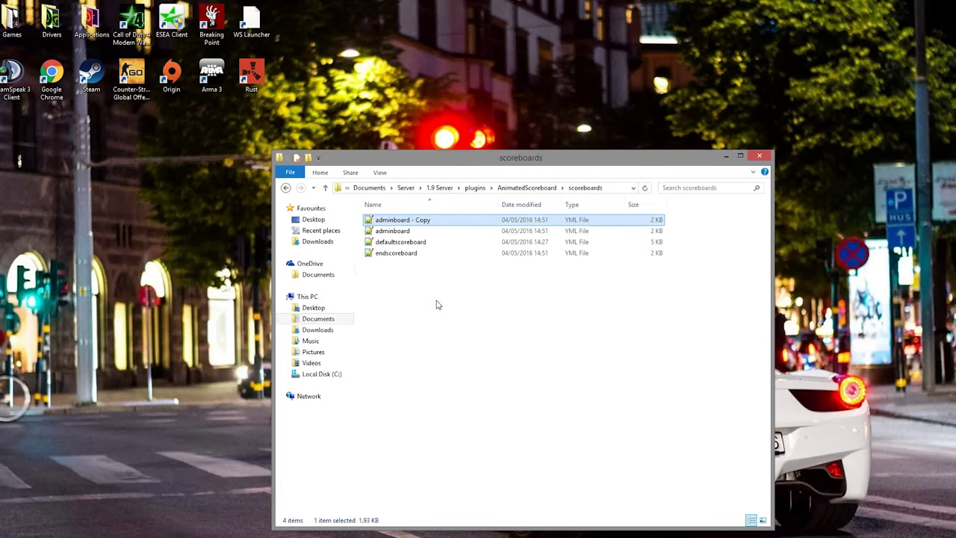
pyautogui.rightClick(400, 221)
pyautogui.click(449, 402)
pyautogui.write('vipboard')
pyautogui.press('Return')
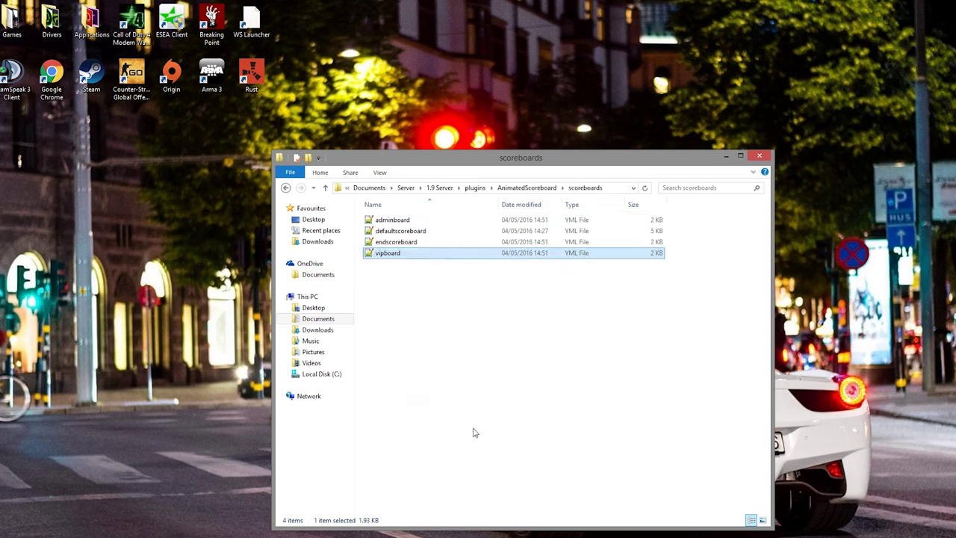
# Step: Reopen config.yml, remove defaultscoreboard from the world list, replace its adminboard entry with vipboard and save the file
pyautogui.click(527, 187)
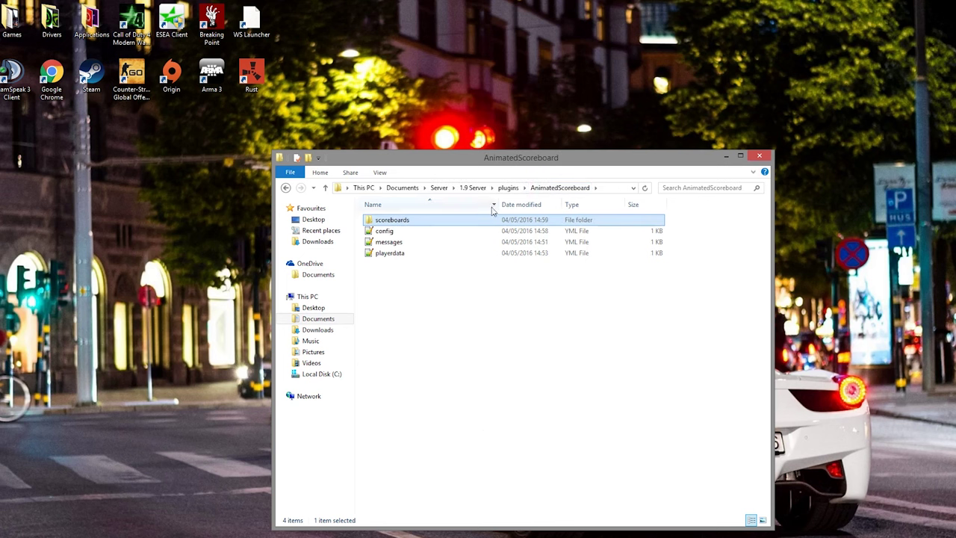
pyautogui.click(390, 233)
pyautogui.doubleClick(394, 234)
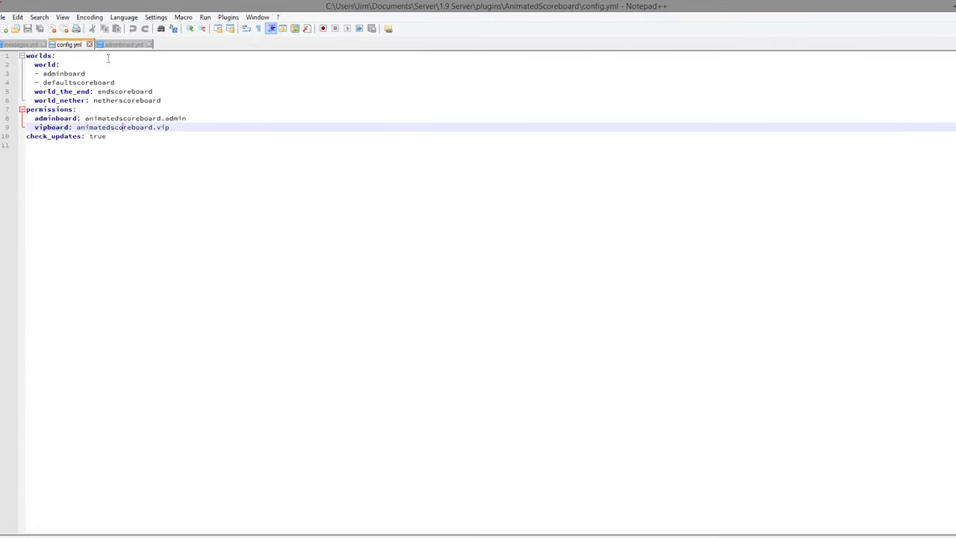
pyautogui.click(109, 74)
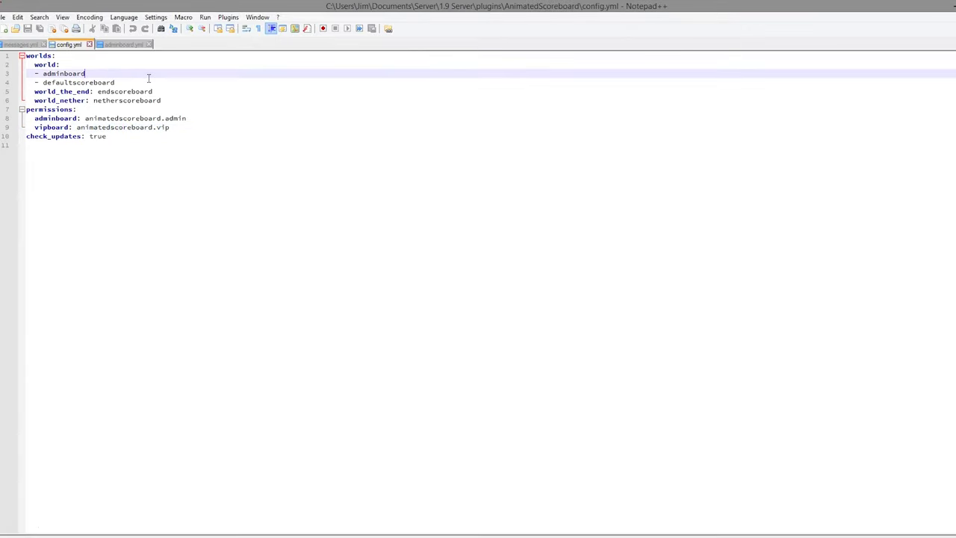
pyautogui.moveTo(114, 73); pyautogui.dragTo(6, 72)
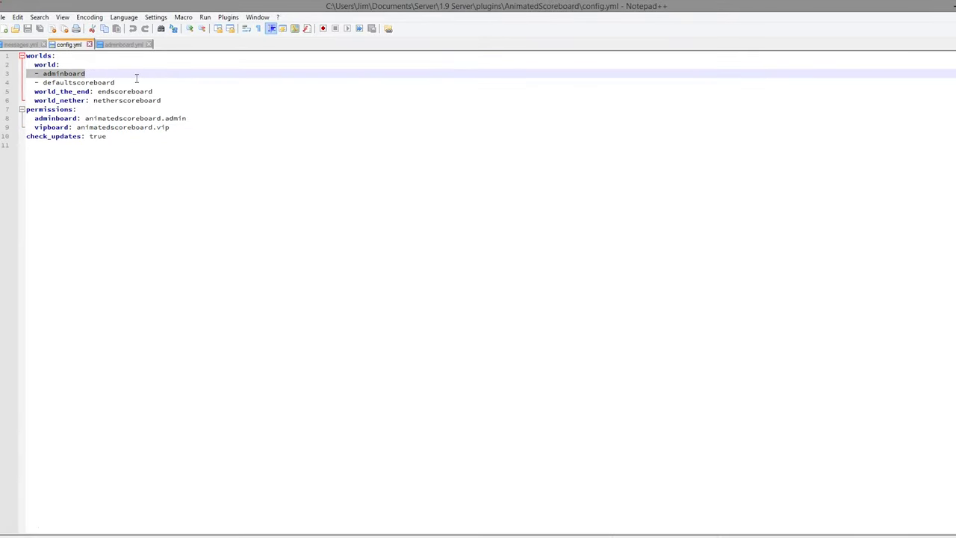
pyautogui.click(5, 81)
pyautogui.press('Delete')
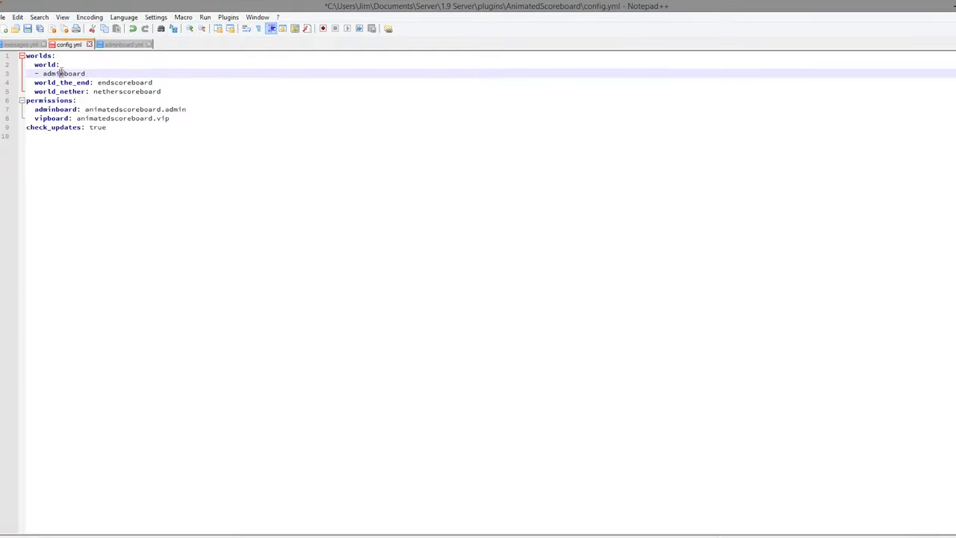
pyautogui.moveTo(64, 73); pyautogui.dragTo(43, 74)
pyautogui.write('vip')
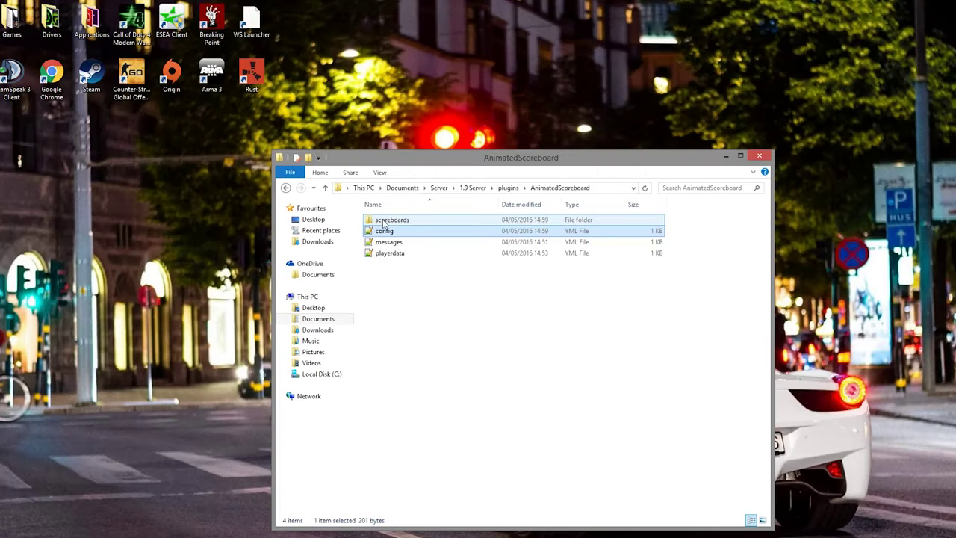
# Step: Open vipboard.yml from the scoreboards folder and set the title's interval to 4
pyautogui.doubleClick(381, 219)
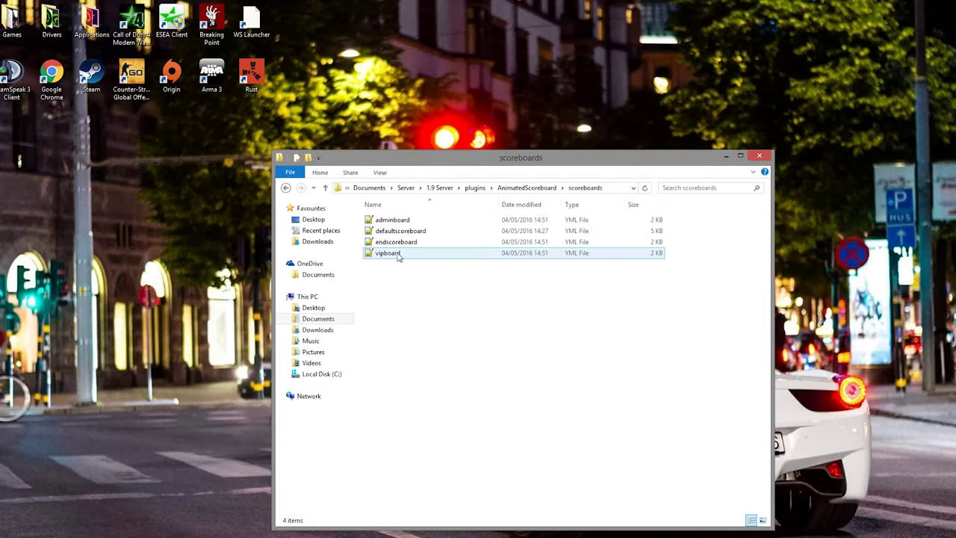
pyautogui.doubleClick(399, 254)
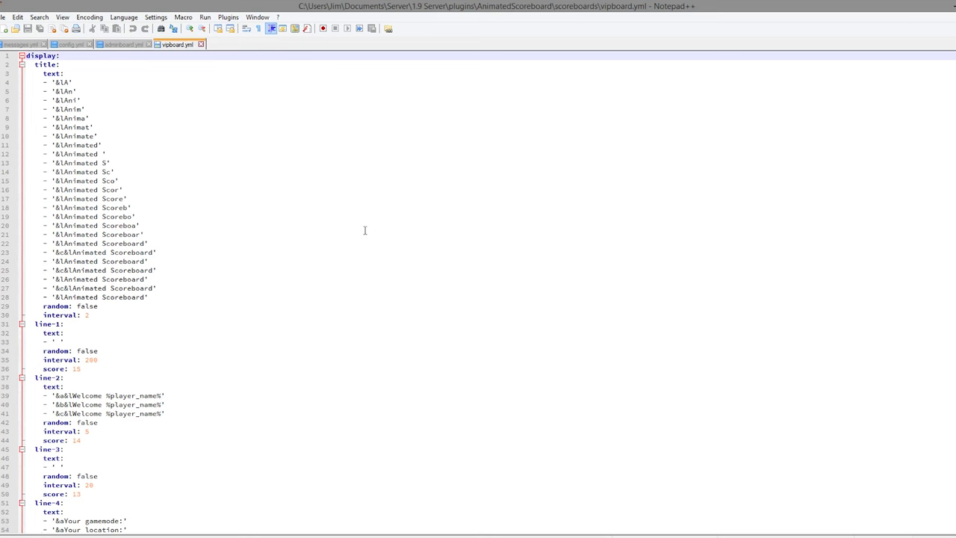
pyautogui.doubleClick(87, 315)
pyautogui.press('BackSpace')
pyautogui.write('4')
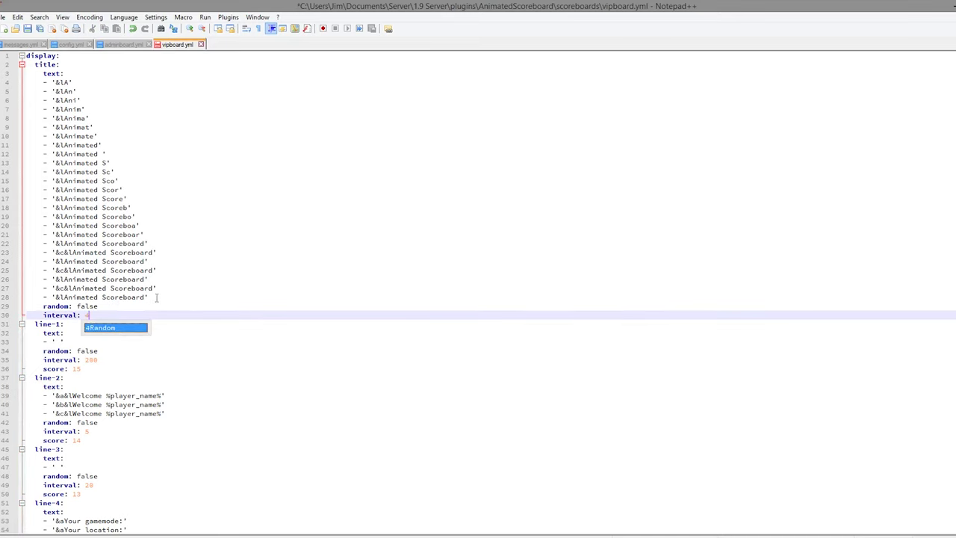
# Step: Delete all title text frames except the first and change that one to '&6&l&oVIPBOARD'
pyautogui.moveTo(153, 297); pyautogui.dragTo(74, 83)
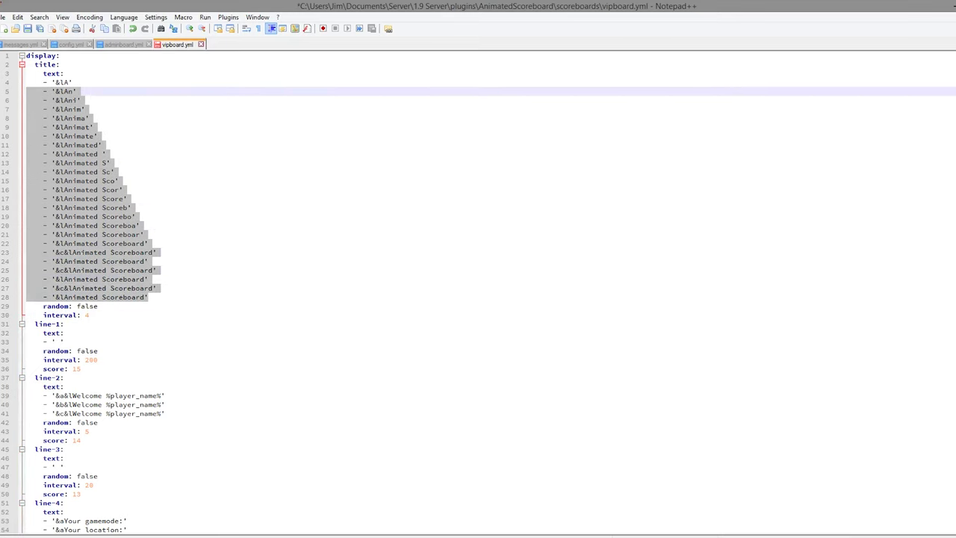
pyautogui.press('Delete')
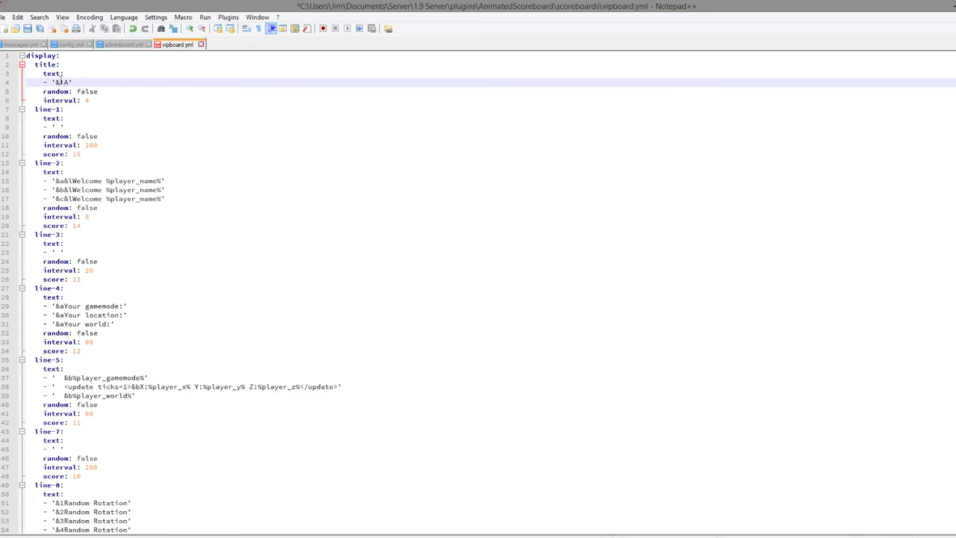
pyautogui.doubleClick(65, 83)
pyautogui.press('Delete')
pyautogui.write('6&l&o')
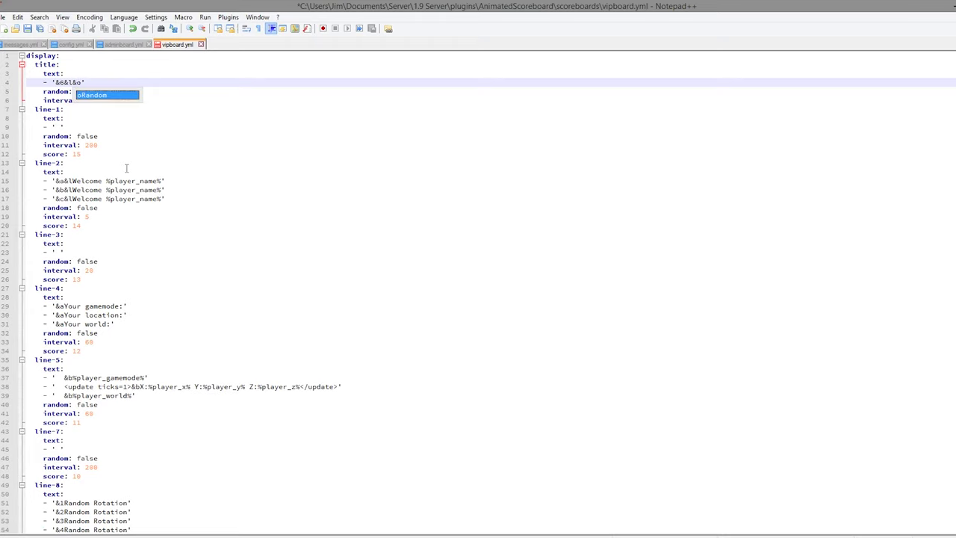
pyautogui.write('VIPBOARD')
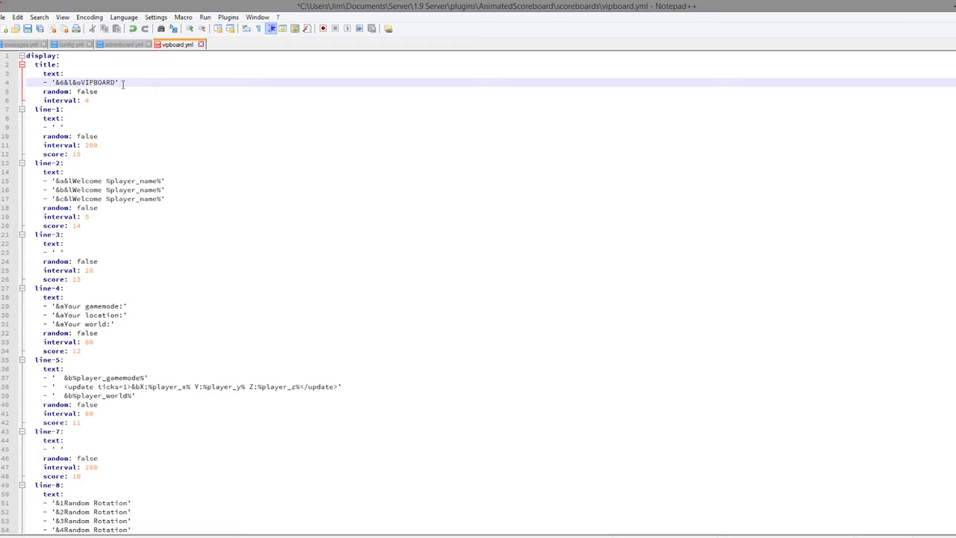
# Step: Add three copies of the '&6&l&oVIPBOARD' line to the title text, each on its own line, and save the file
pyautogui.moveTo(123, 84); pyautogui.dragTo(11, 81)
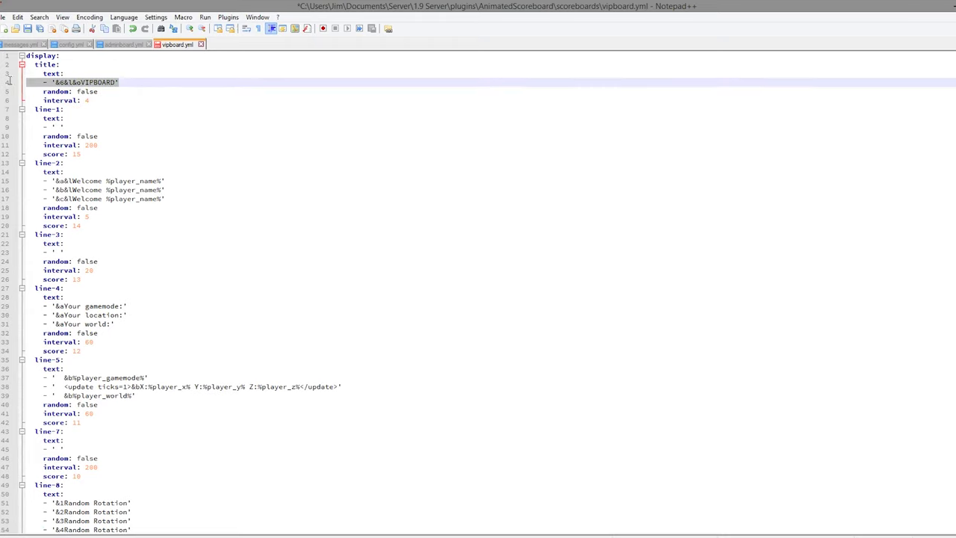
pyautogui.click(121, 83)
pyautogui.hotkey('ctrl', 'd')
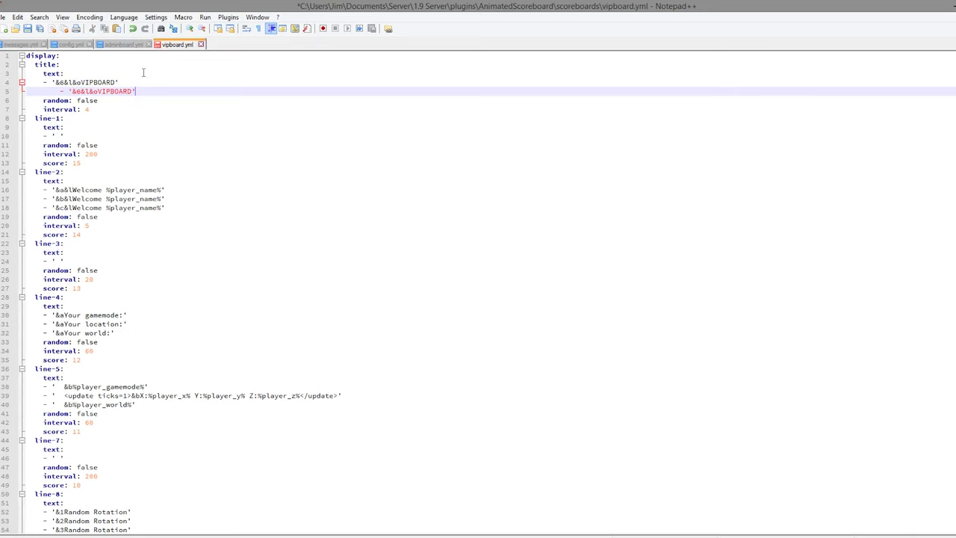
pyautogui.press('Return')
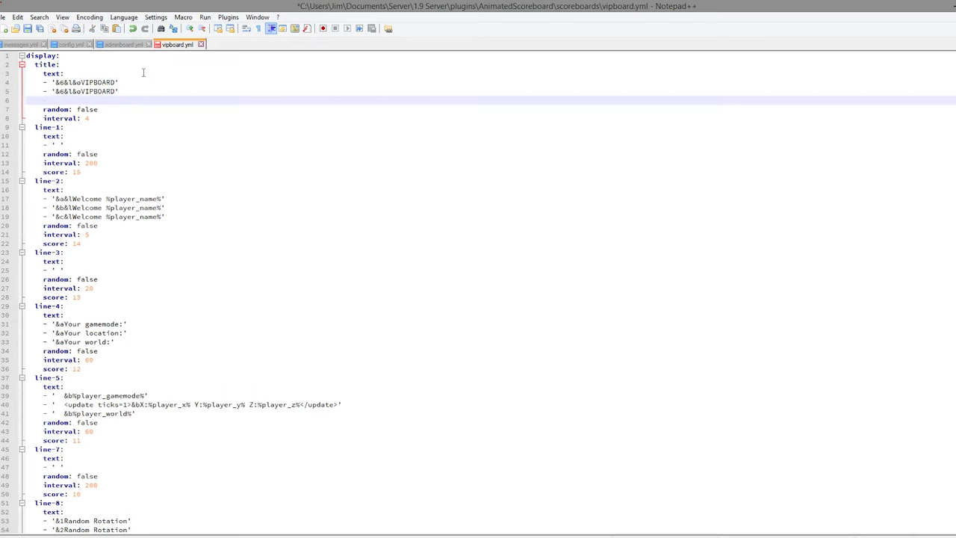
pyautogui.hotkey('ctrl', 'v')
pyautogui.press('Return')
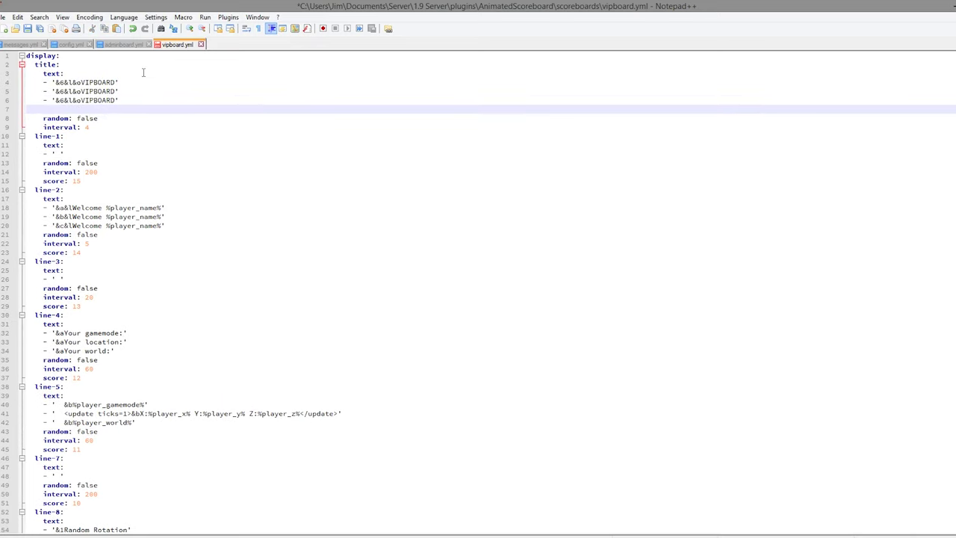
pyautogui.hotkey('ctrl', 'v')
pyautogui.hotkey('ctrl', 's')
# Step: Change the colour codes of the second, third and fourth VIPBOARD title lines to &5, &a and &9, and save the file
pyautogui.click(93, 91)
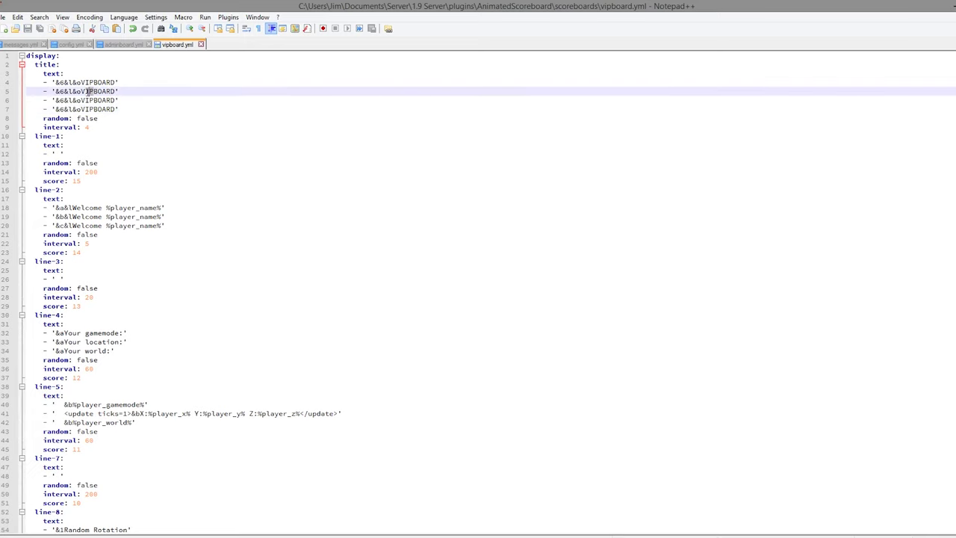
pyautogui.doubleClick(62, 92)
pyautogui.write('5')
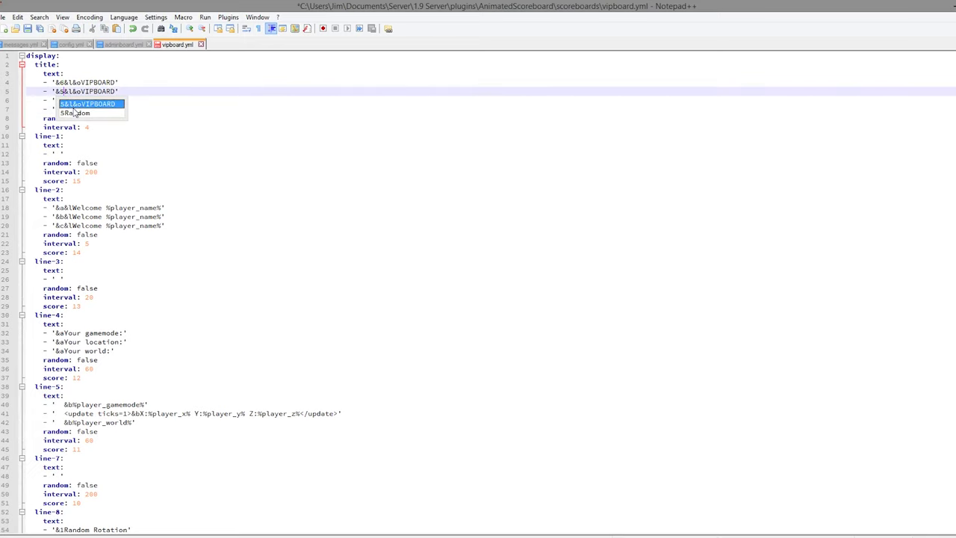
pyautogui.doubleClick(61, 100)
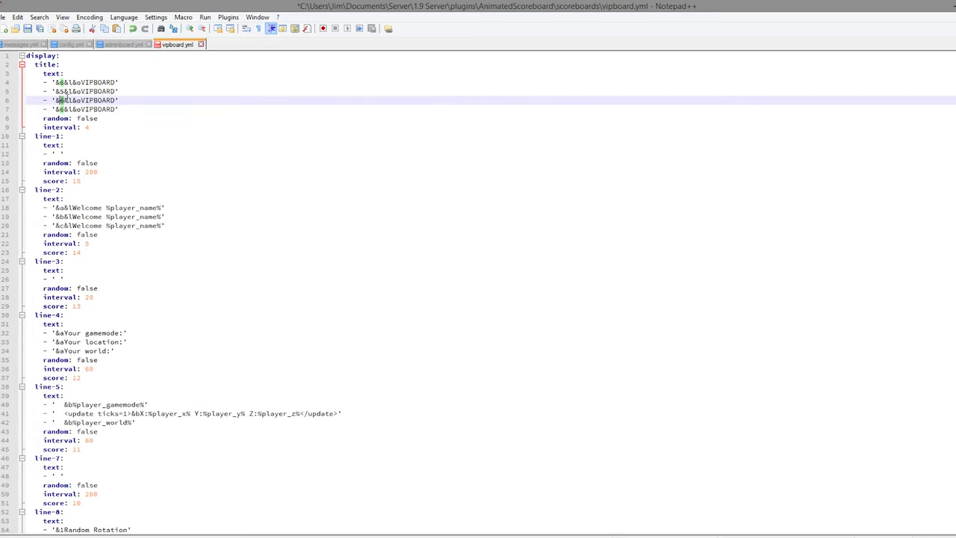
pyautogui.write('a')
pyautogui.click(62, 109)
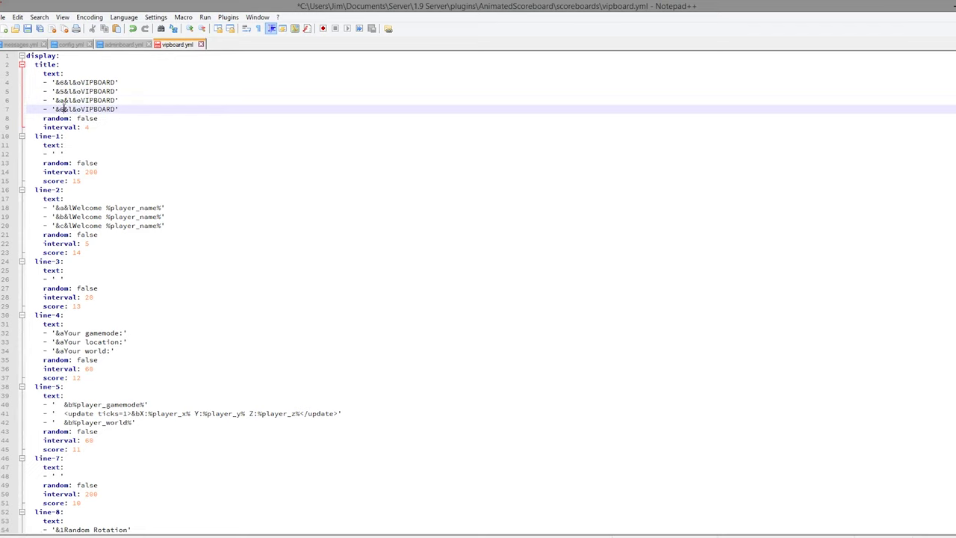
pyautogui.doubleClick(62, 109)
pyautogui.write('9')
pyautogui.click(157, 99)
pyautogui.hotkey('ctrl', 's')
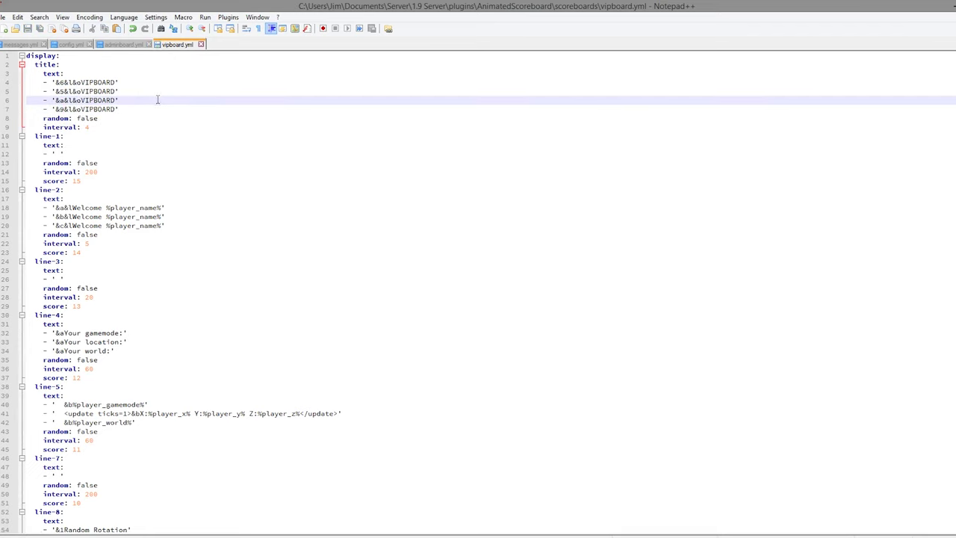
# Step: Review the title's interval and the line-1 and line-2 sections of vipboard.yml
pyautogui.doubleClick(90, 127)
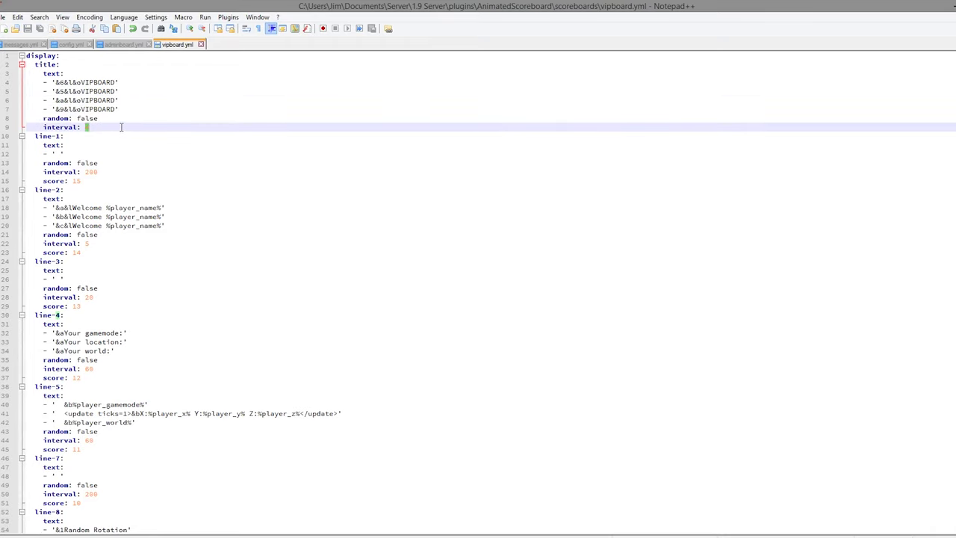
pyautogui.moveTo(126, 187); pyautogui.dragTo(44, 127)
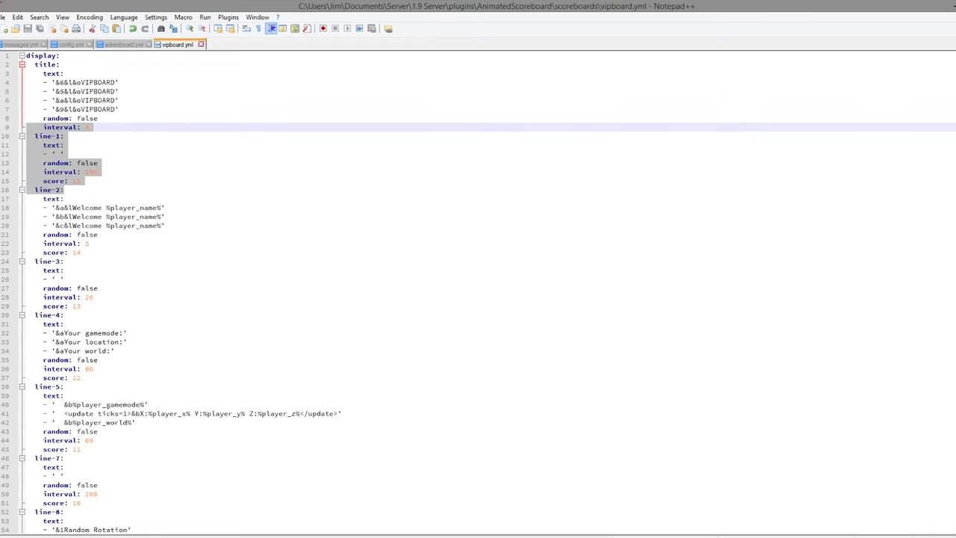
pyautogui.click(132, 203)
pyautogui.scroll(-3, 68, 202)
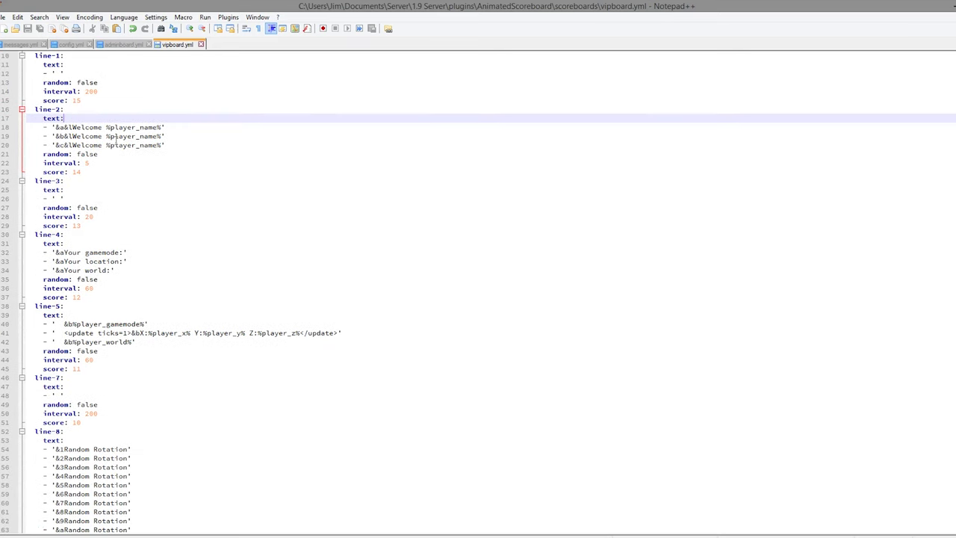
pyautogui.scroll(1, 117, 139)
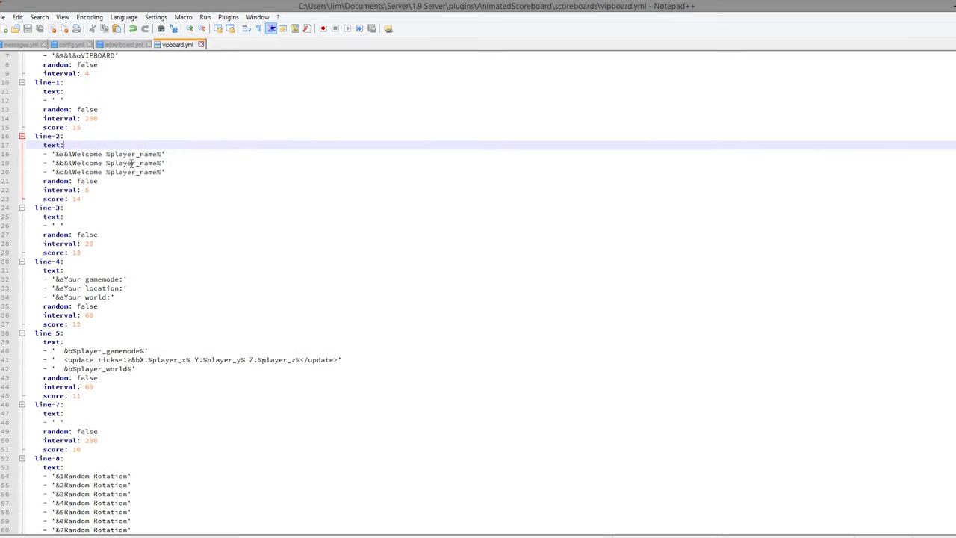
pyautogui.moveTo(4, 173); pyautogui.dragTo(4, 164)
pyautogui.click(93, 163)
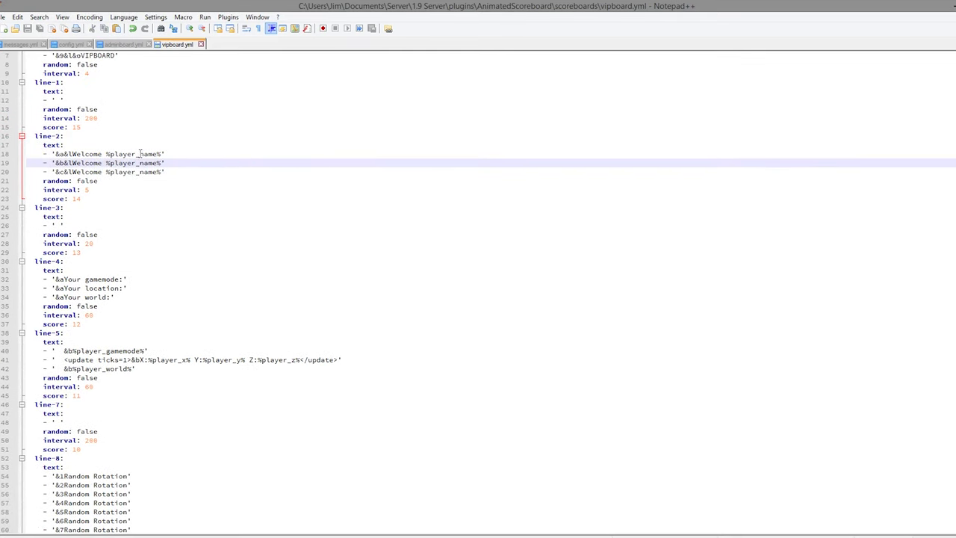
# Step: Change line-2's first text to '&a&lUse /help for commands' and save the file
pyautogui.moveTo(164, 154); pyautogui.dragTo(72, 153)
pyautogui.press('Delete')
pyautogui.write('Use ')
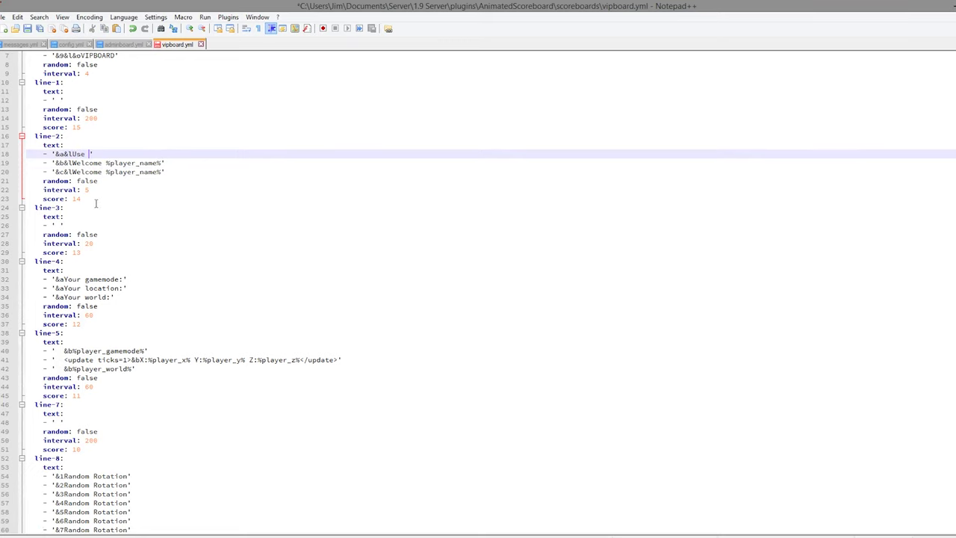
pyautogui.write('/help for commands')
pyautogui.hotkey('ctrl', 's')
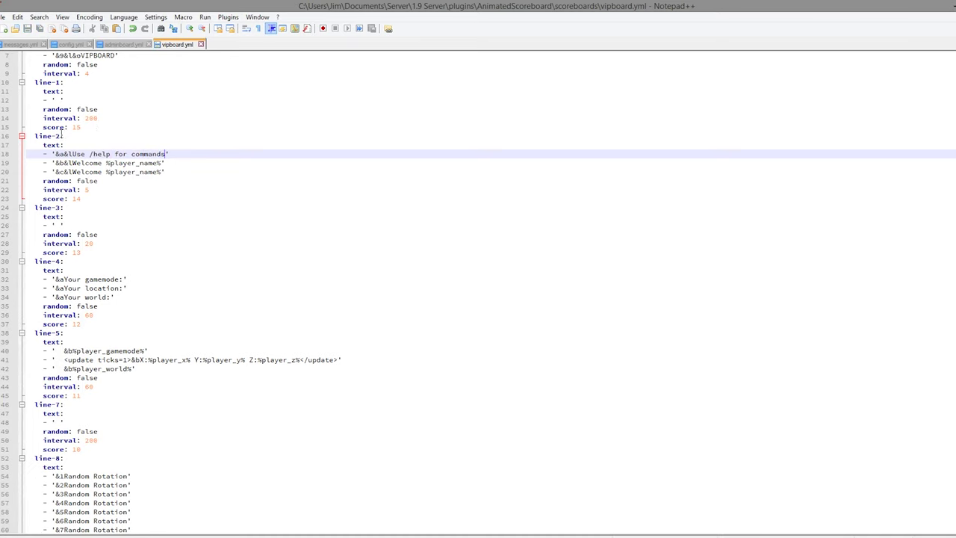
# Step: Set line-2's interval to 100, change its second text to '&b&l/Spawn to see cool stuff' and save the file
pyautogui.doubleClick(86, 192)
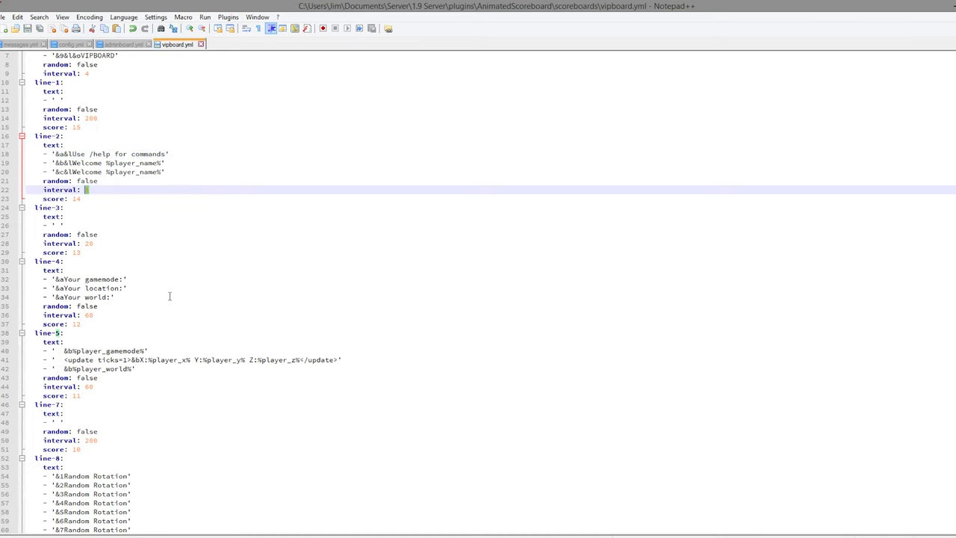
pyautogui.write('100')
pyautogui.moveTo(165, 164); pyautogui.dragTo(74, 163)
pyautogui.write('/Spawn ')
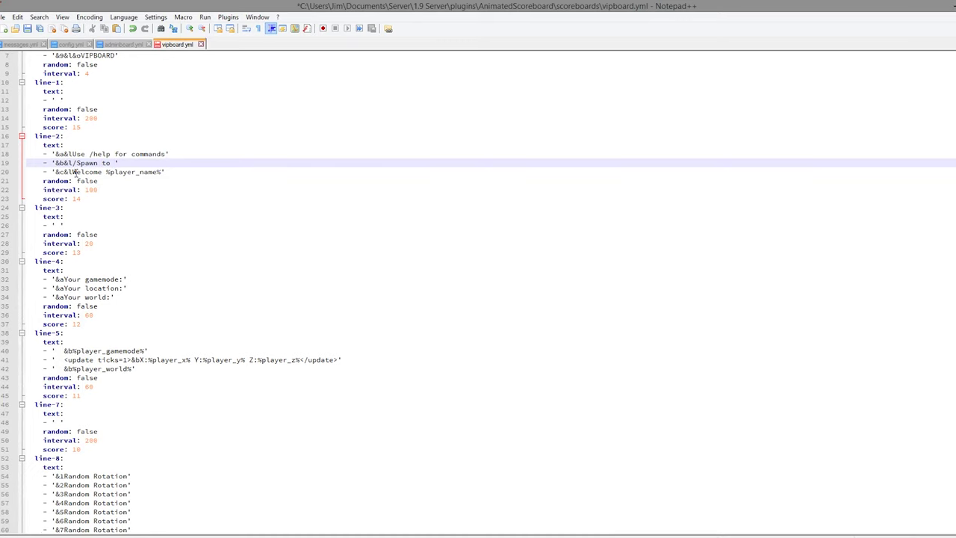
pyautogui.write('to see cool stuiff')
pyautogui.hotkey('ctrl', 's')
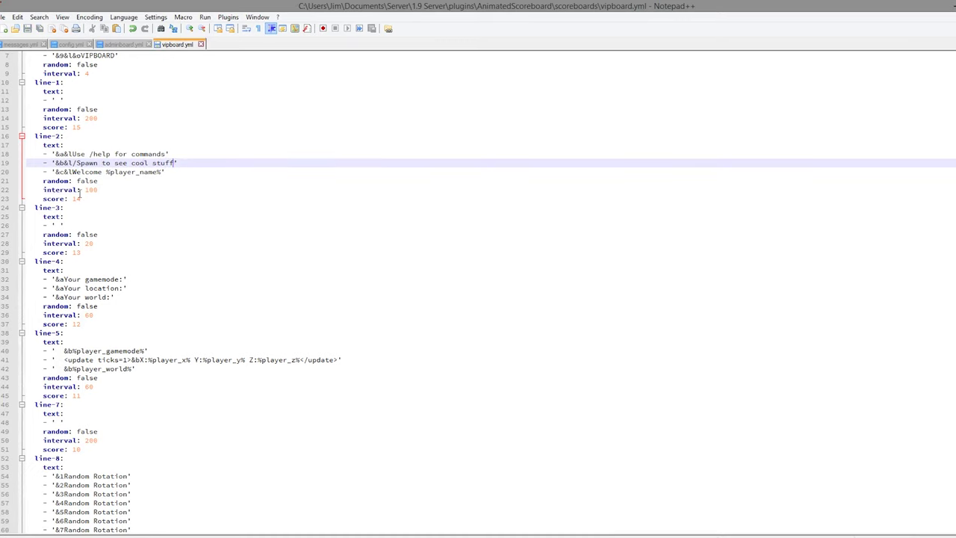
# Step: Change line-2's third text to '&c&l/fly to fly' and save the file
pyautogui.click(163, 171)
pyautogui.moveTo(162, 171); pyautogui.dragTo(109, 174)
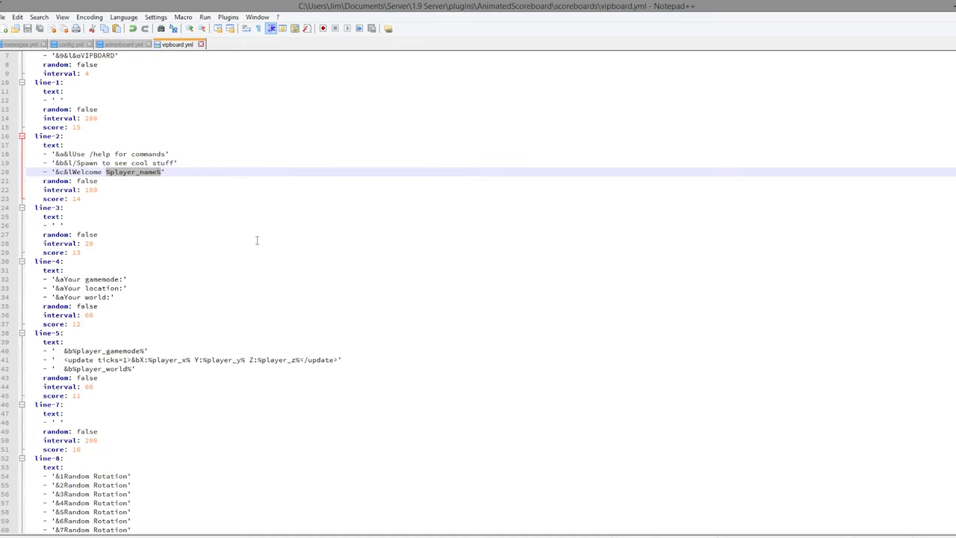
pyautogui.press('Delete')
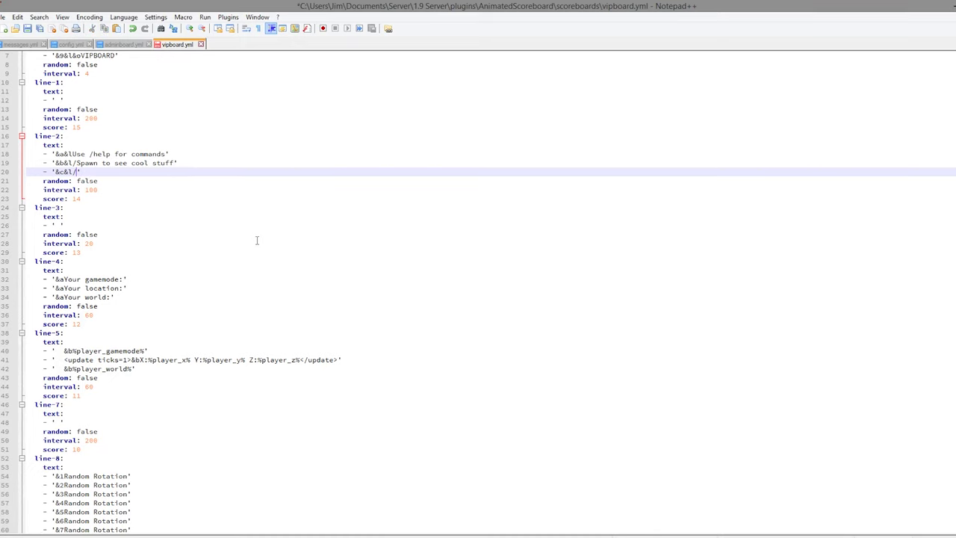
pyautogui.write('fly to fly')
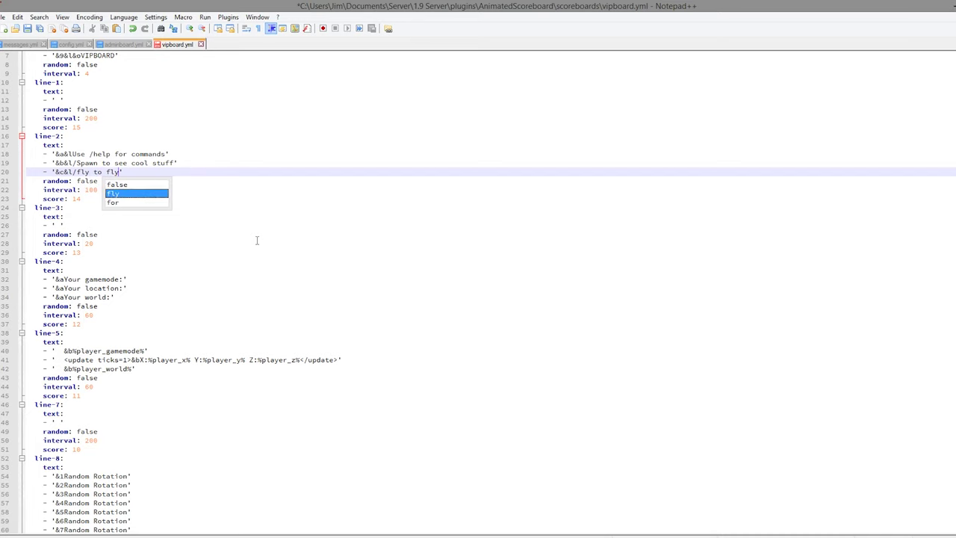
pyautogui.hotkey('ctrl', 's')
# Step: Review the line-4, line-5 and line-8 sections of vipboard.yml, including their rotating texts and placeholders
pyautogui.scroll(-4, 140, 126)
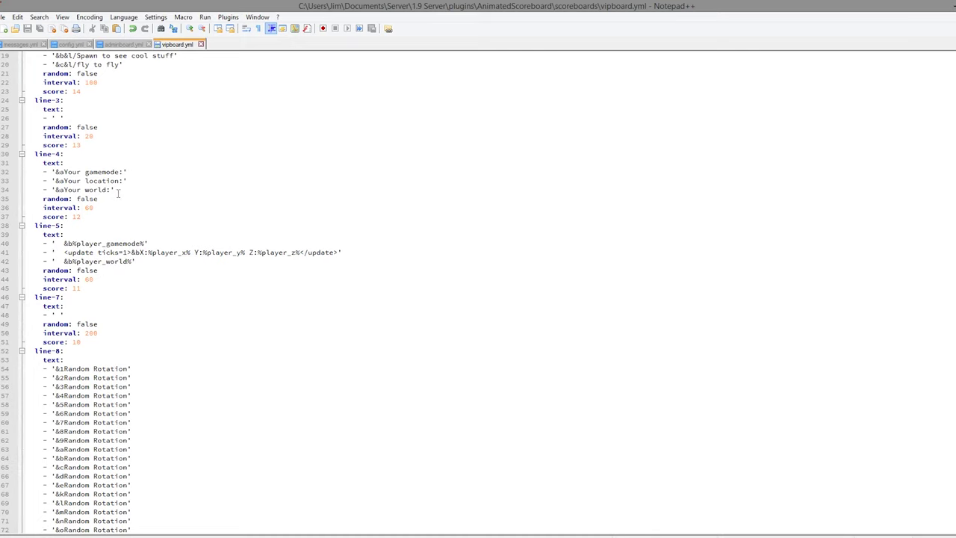
pyautogui.moveTo(118, 194); pyautogui.dragTo(26, 154)
pyautogui.click(139, 218)
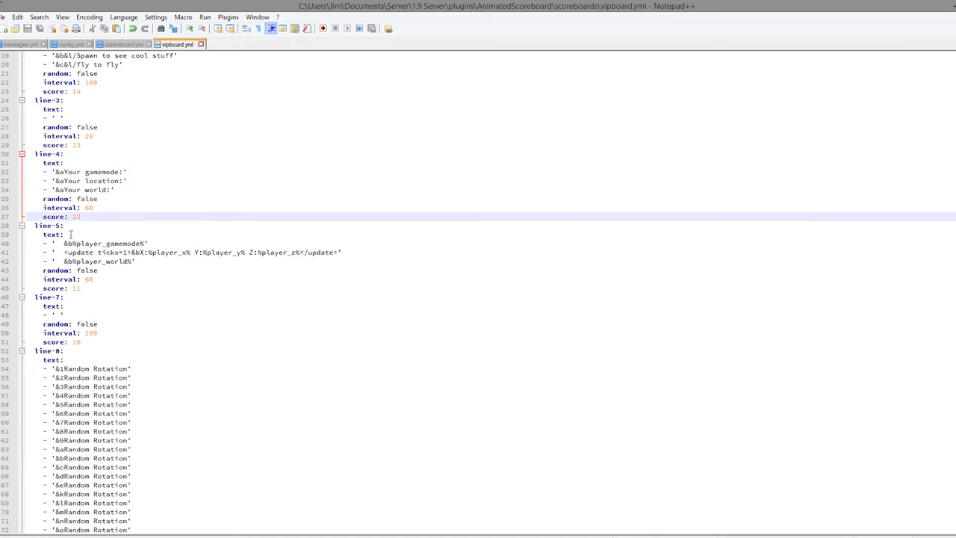
pyautogui.scroll(-2, 157, 333)
pyautogui.moveTo(129, 342); pyautogui.dragTo(68, 344)
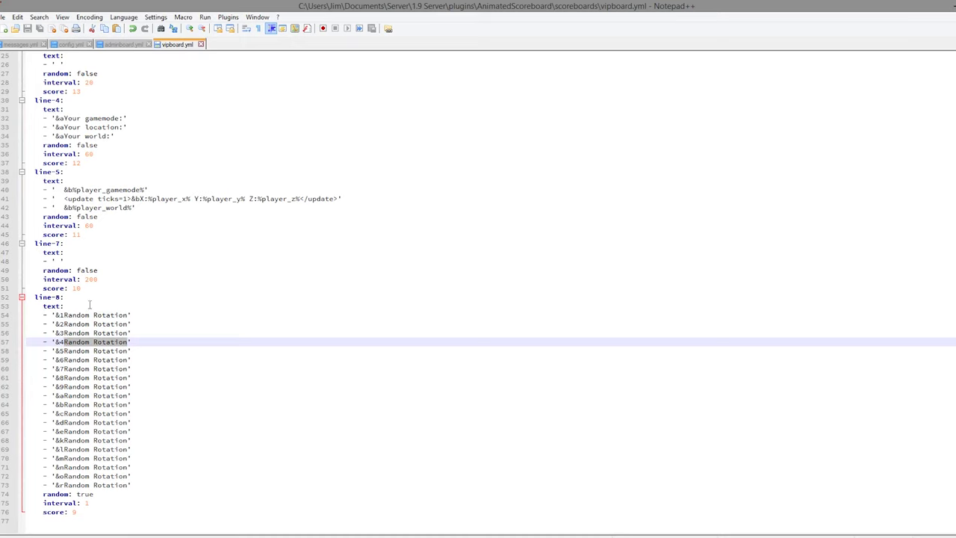
pyautogui.click(113, 206)
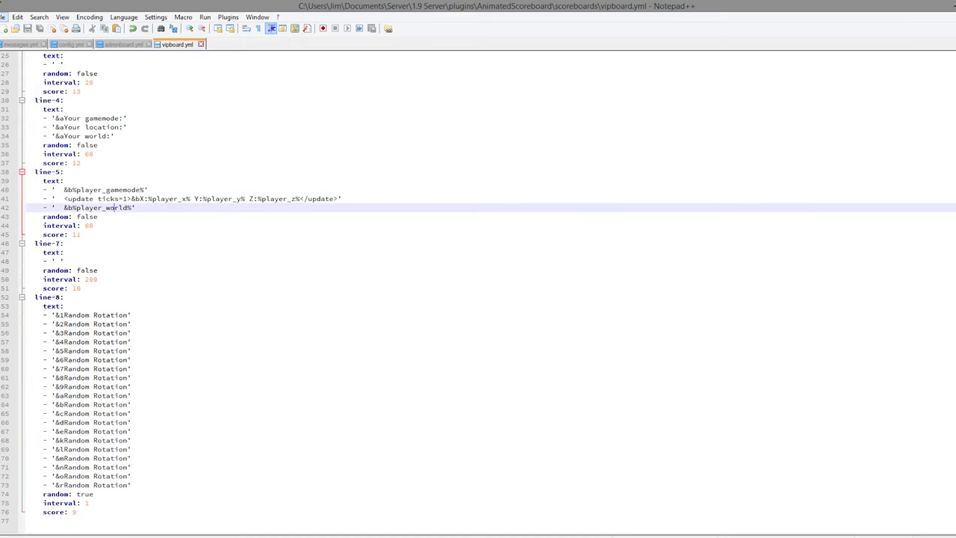
# Step: Replace every occurrence of 'Random Rotation' with 'SUBSCRIBE' in vipboard.yml
pyautogui.click(40, 17)
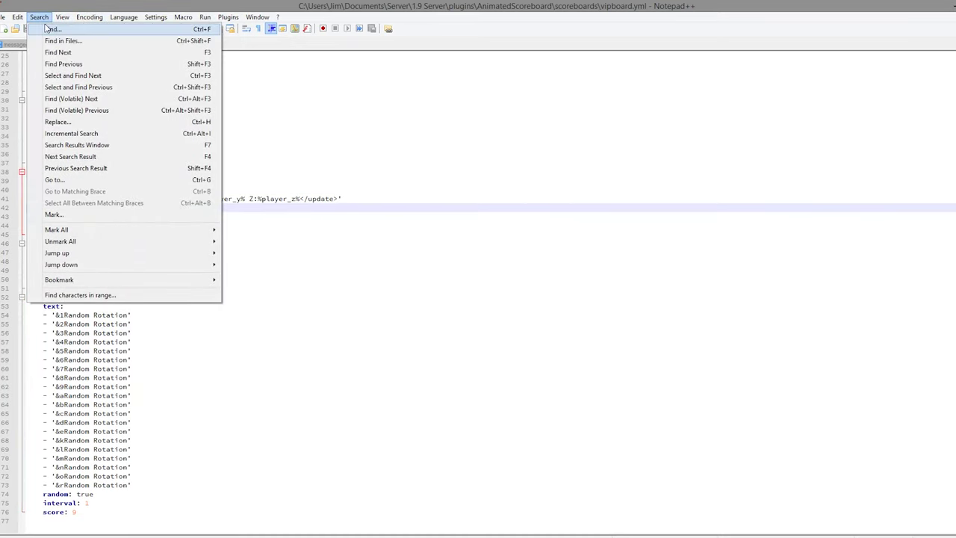
pyautogui.click(58, 122)
pyautogui.click(470, 227)
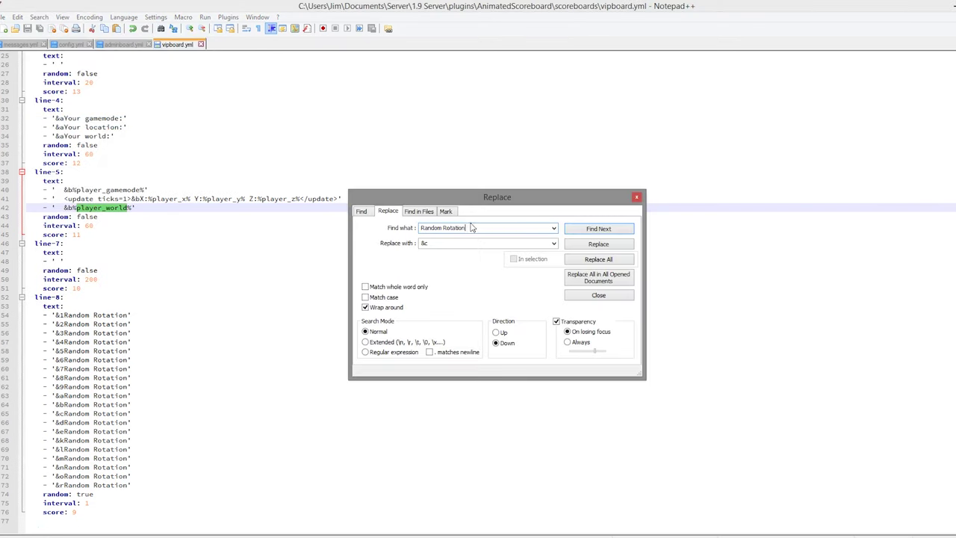
pyautogui.press('Tab')
pyautogui.write('S')
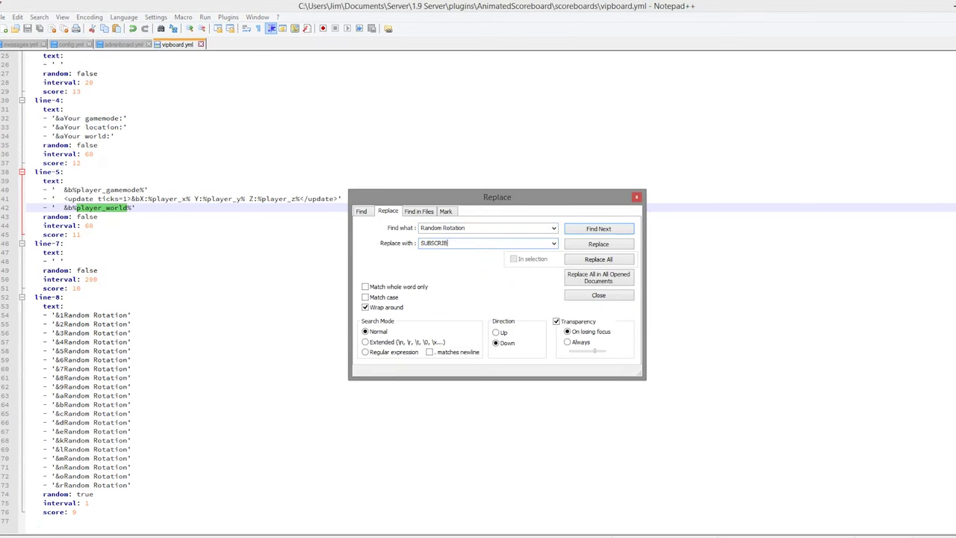
pyautogui.write('UBSCRIBE')
pyautogui.click(622, 258)
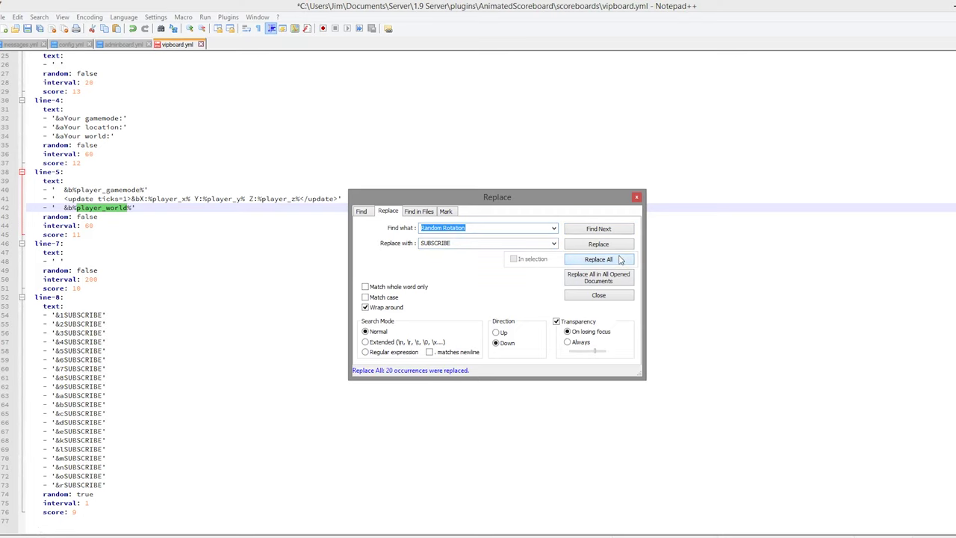
pyautogui.click(636, 197)
pyautogui.click(604, 218)
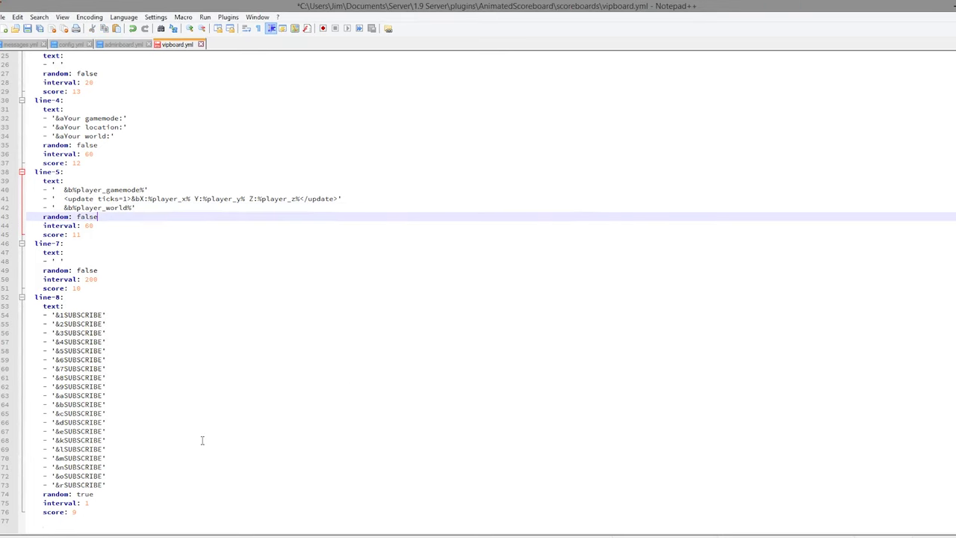
# Step: Check the replaced line-8 texts and save vipboard.yml
pyautogui.moveTo(187, 467); pyautogui.dragTo(57, 325)
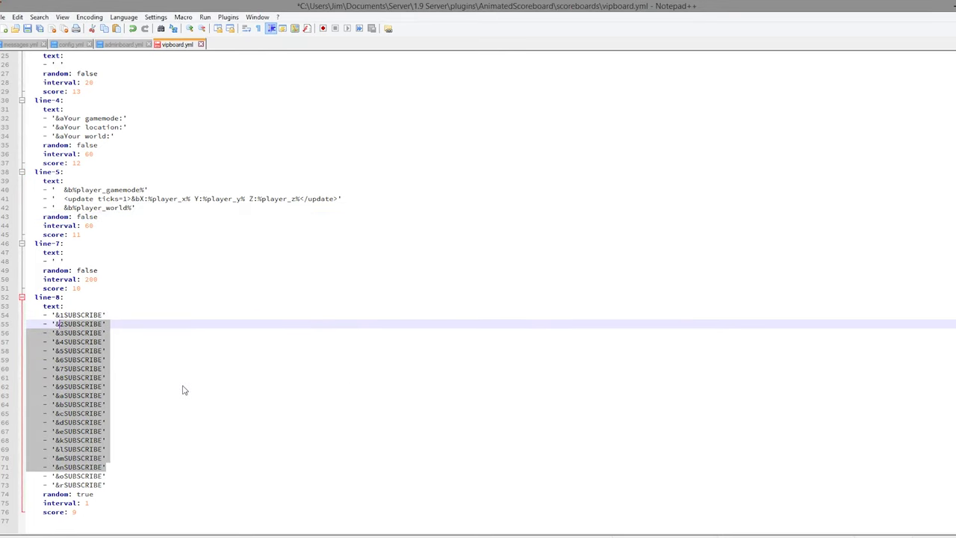
pyautogui.click(157, 378)
pyautogui.scroll(3, 120, 441)
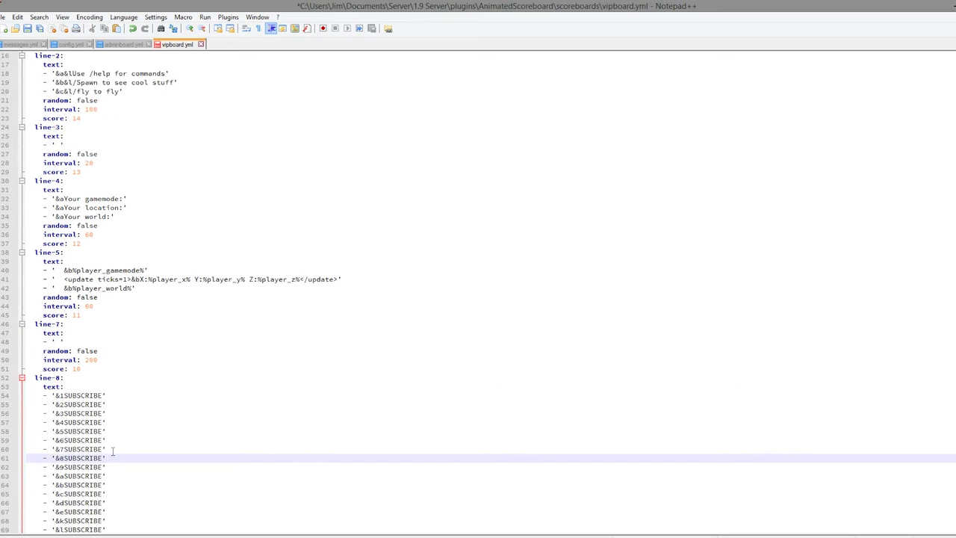
pyautogui.scroll(-3, 125, 374)
pyautogui.hotkey('ctrl', 's')
pyautogui.scroll(8, 83, 365)
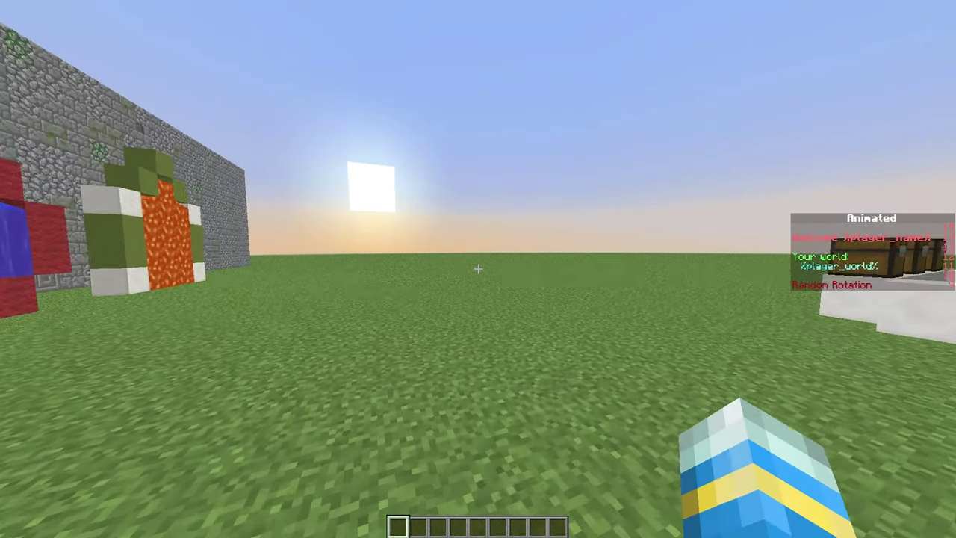
# Step: Switch to Minecraft and reload the plugin's configs with /asb reload
pyautogui.press('t')
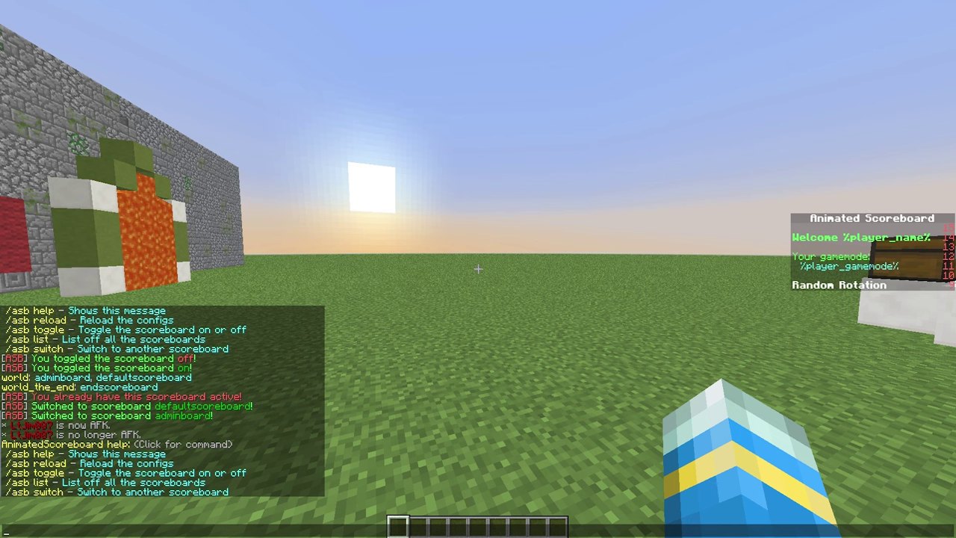
pyautogui.click(45, 463)
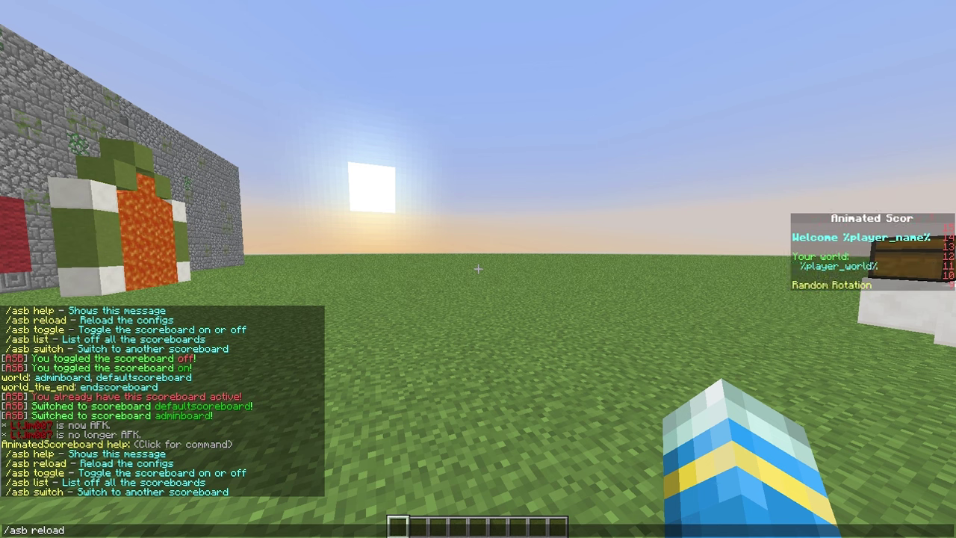
pyautogui.press('Return')
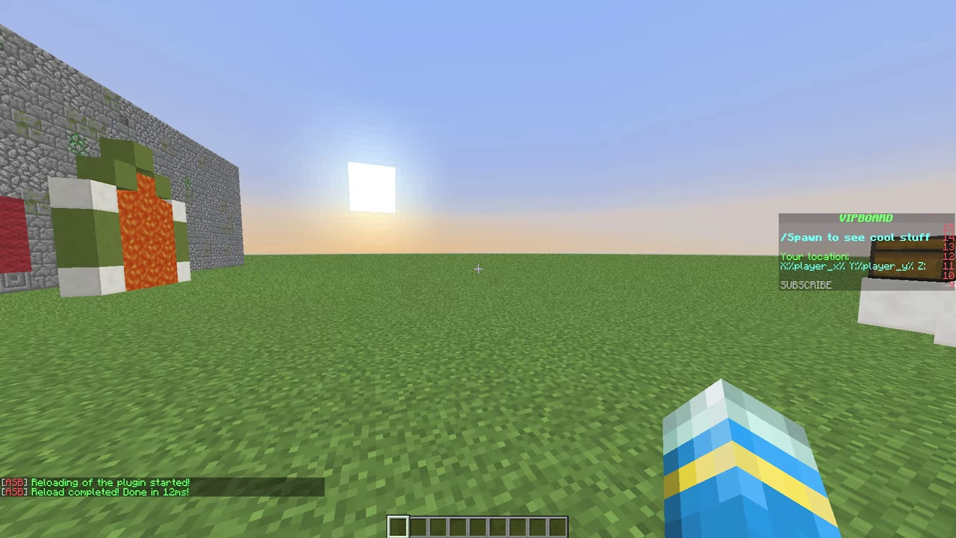
# Step: Walk around the world and examine the vipboard scoreboard's animated title and rotating lines
pyautogui.press('w')
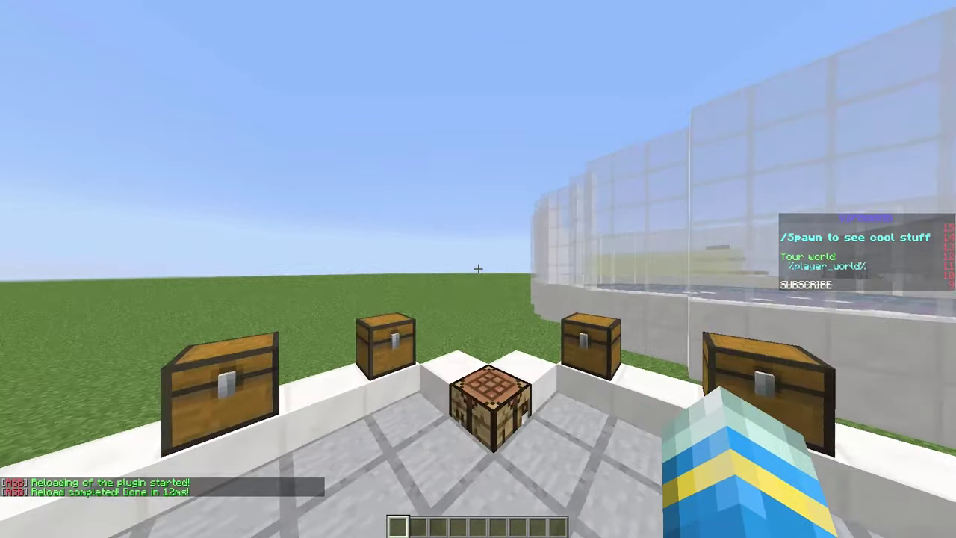
pyautogui.press('t')
pyautogui.press('Escape')
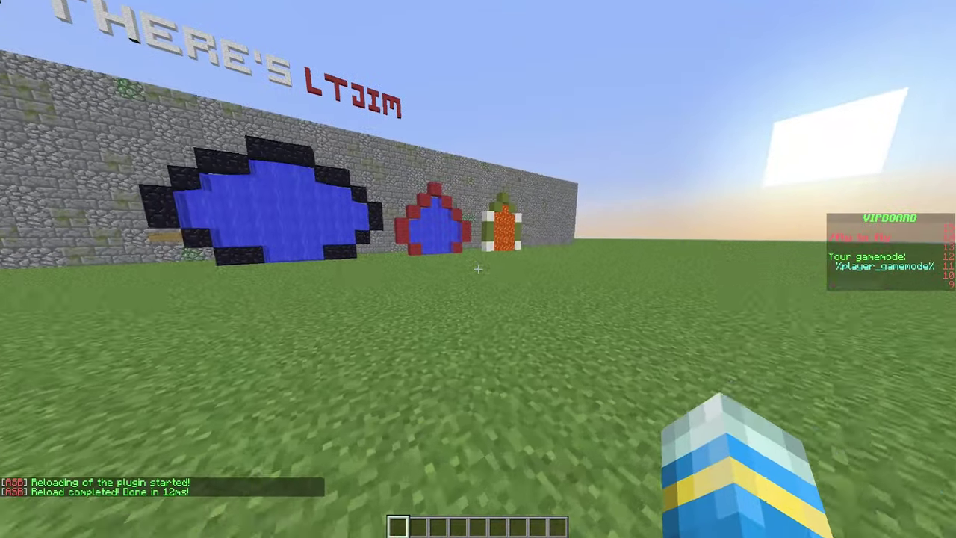
pyautogui.press('t')
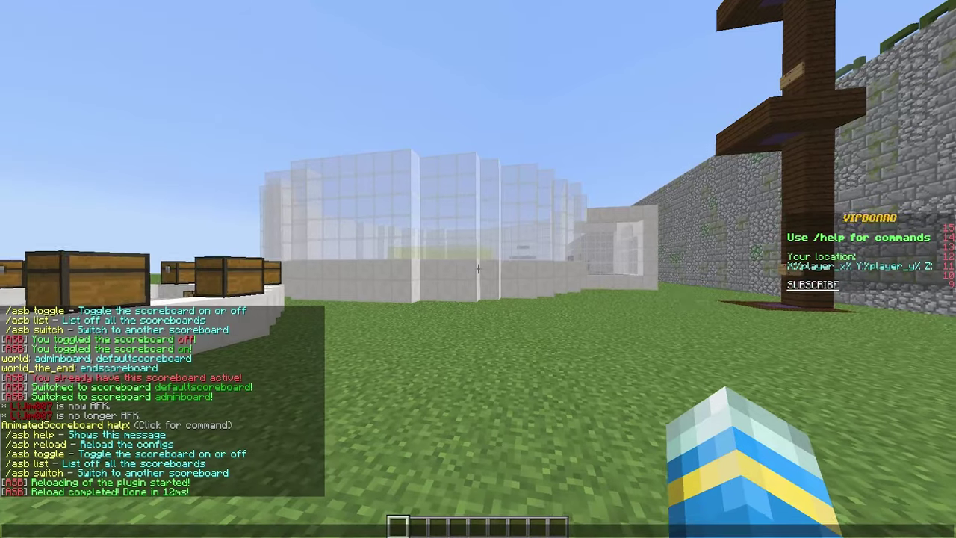
pyautogui.press('Escape')
pyautogui.press('w')
pyautogui.press('w')
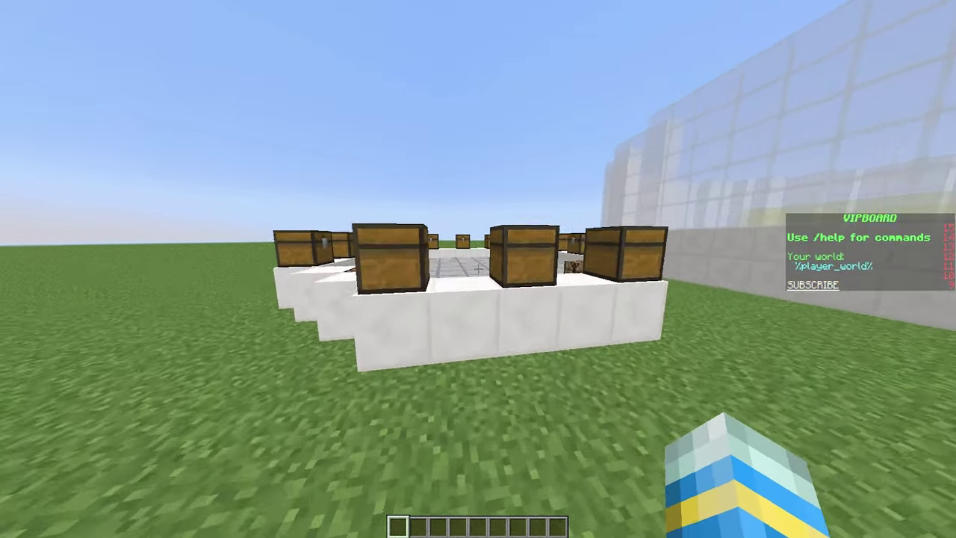
pyautogui.press('space')
pyautogui.press('t')
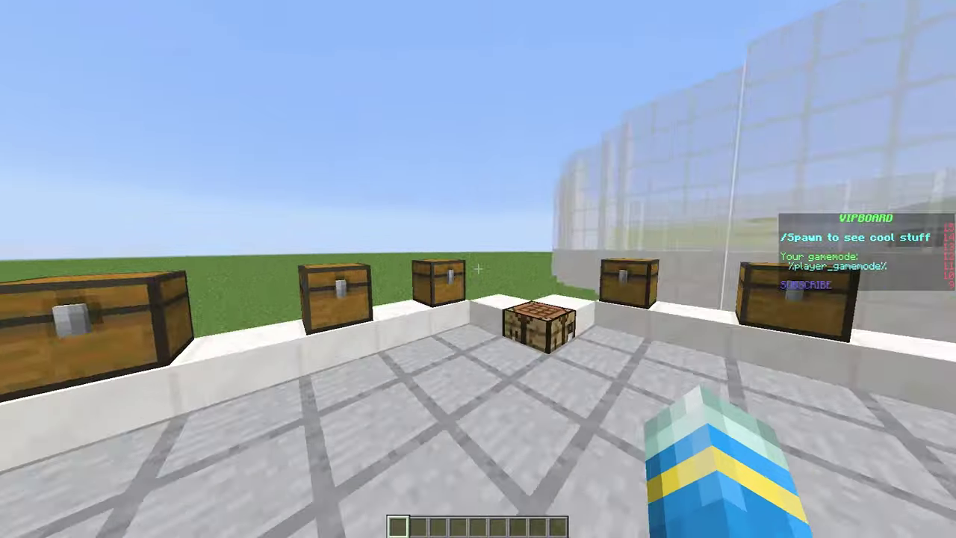
pyautogui.press('w')
pyautogui.press('space')
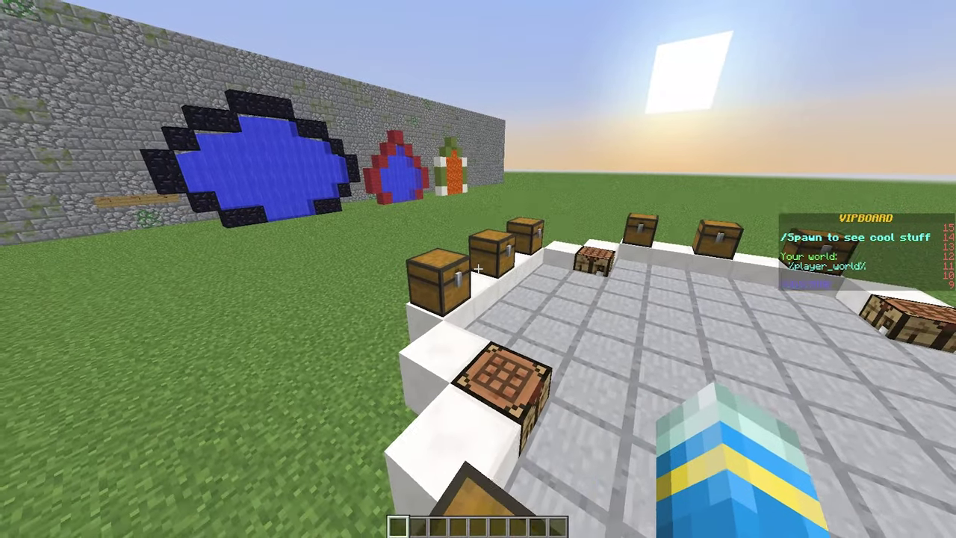
pyautogui.press('w')
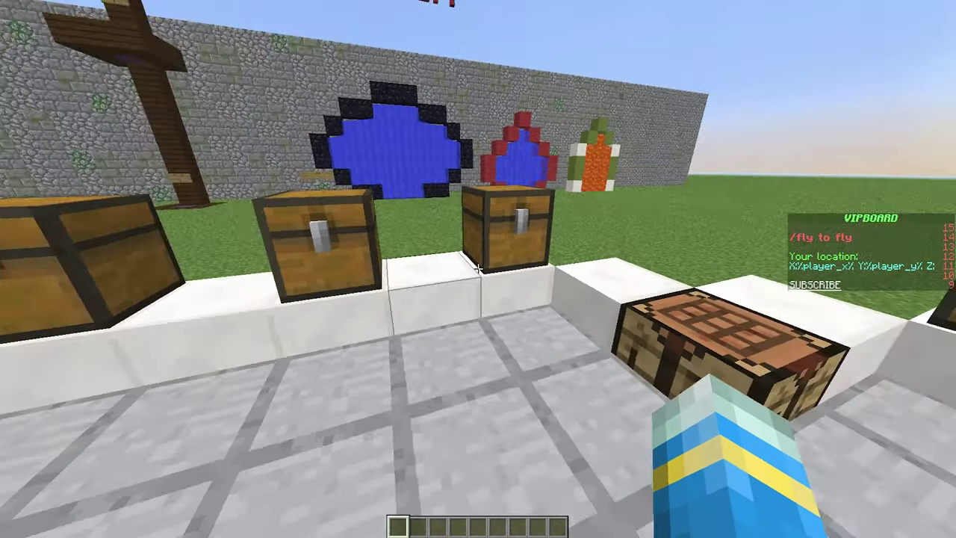
pyautogui.press('w')
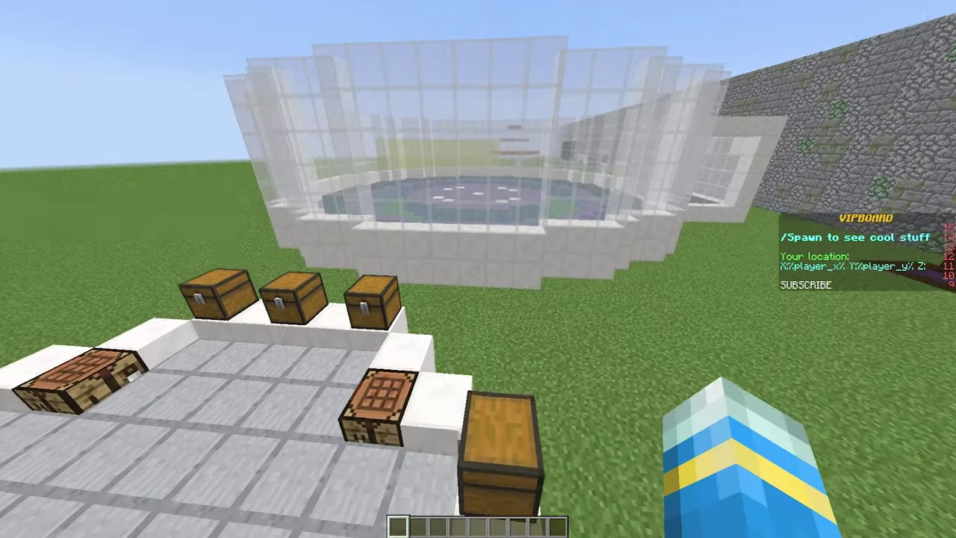
pyautogui.press('w')
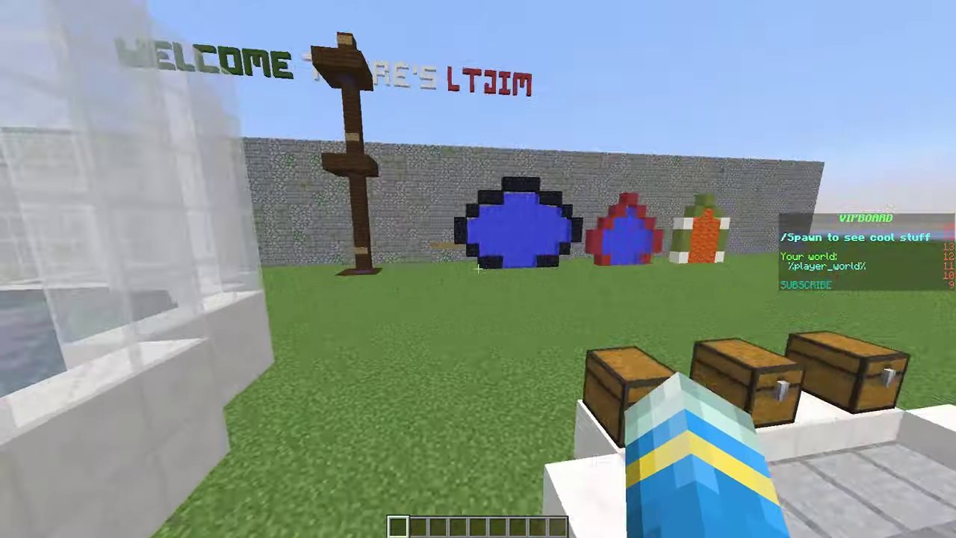